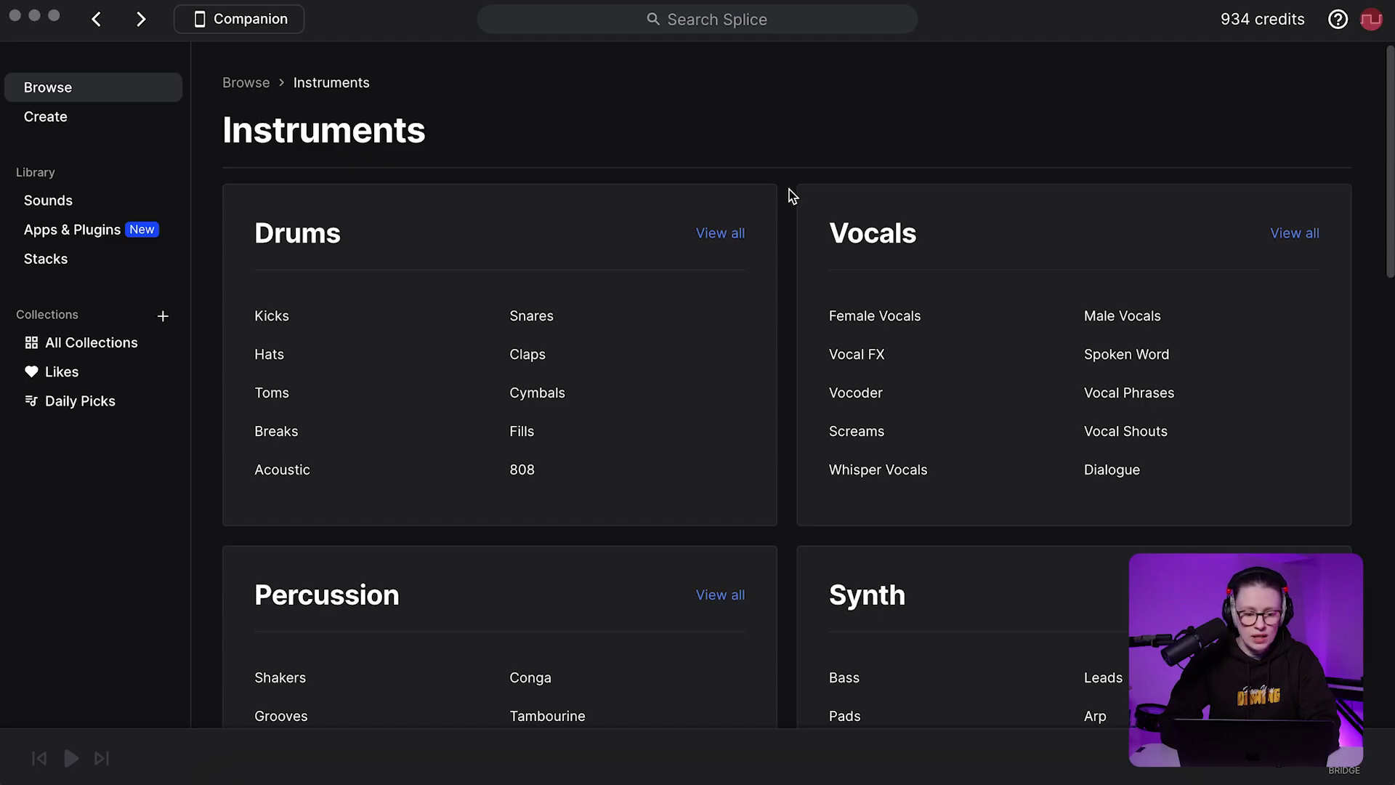
Step: Scroll down Splice's Instruments categories to reach the Synth card
scroll(792, 196, "down", 5)
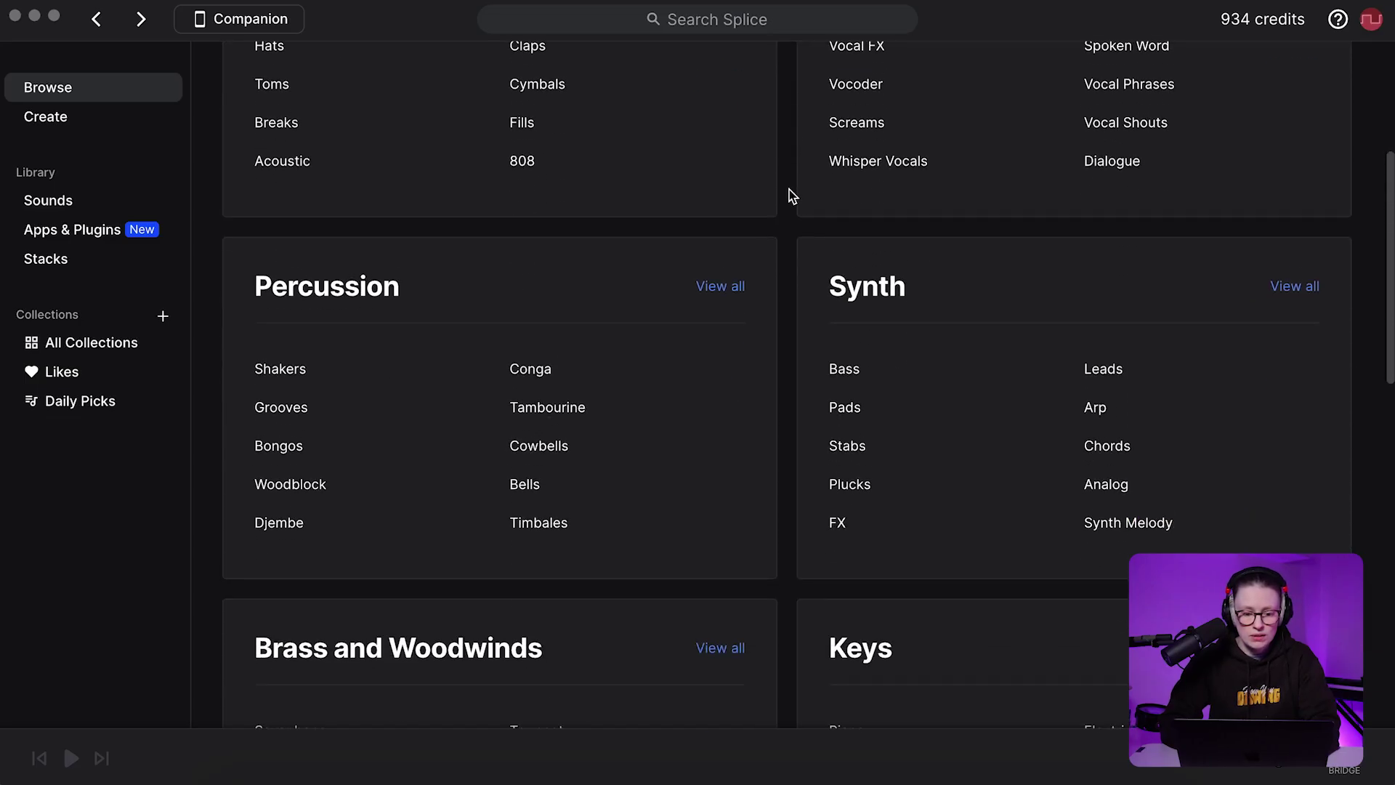
Step: Filter the Synth samples to One-Shots and preview DIA_RRM_lead_sphere_C.wav
left_click(1282, 245)
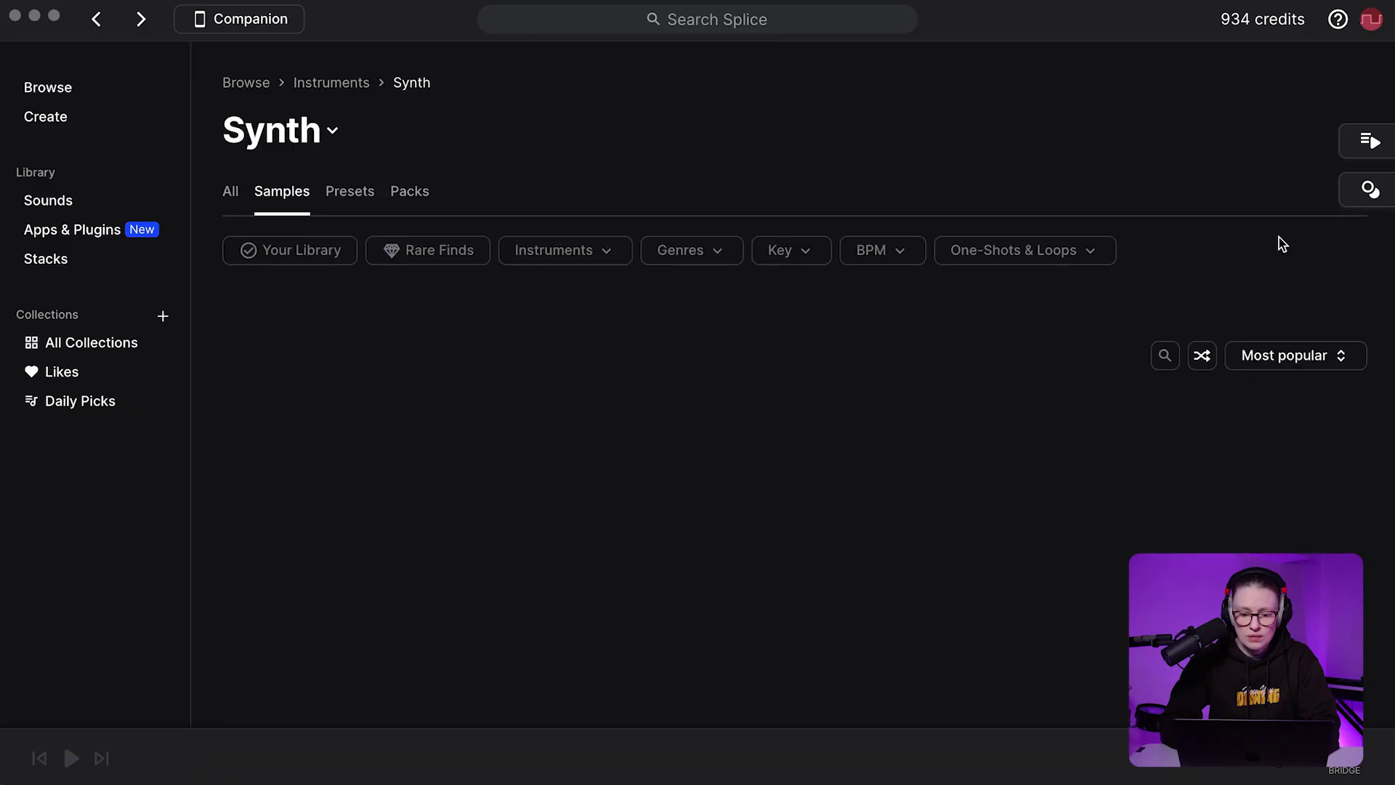
left_click(999, 249)
left_click(996, 334)
scroll(654, 291, "down", 5)
left_click(324, 212)
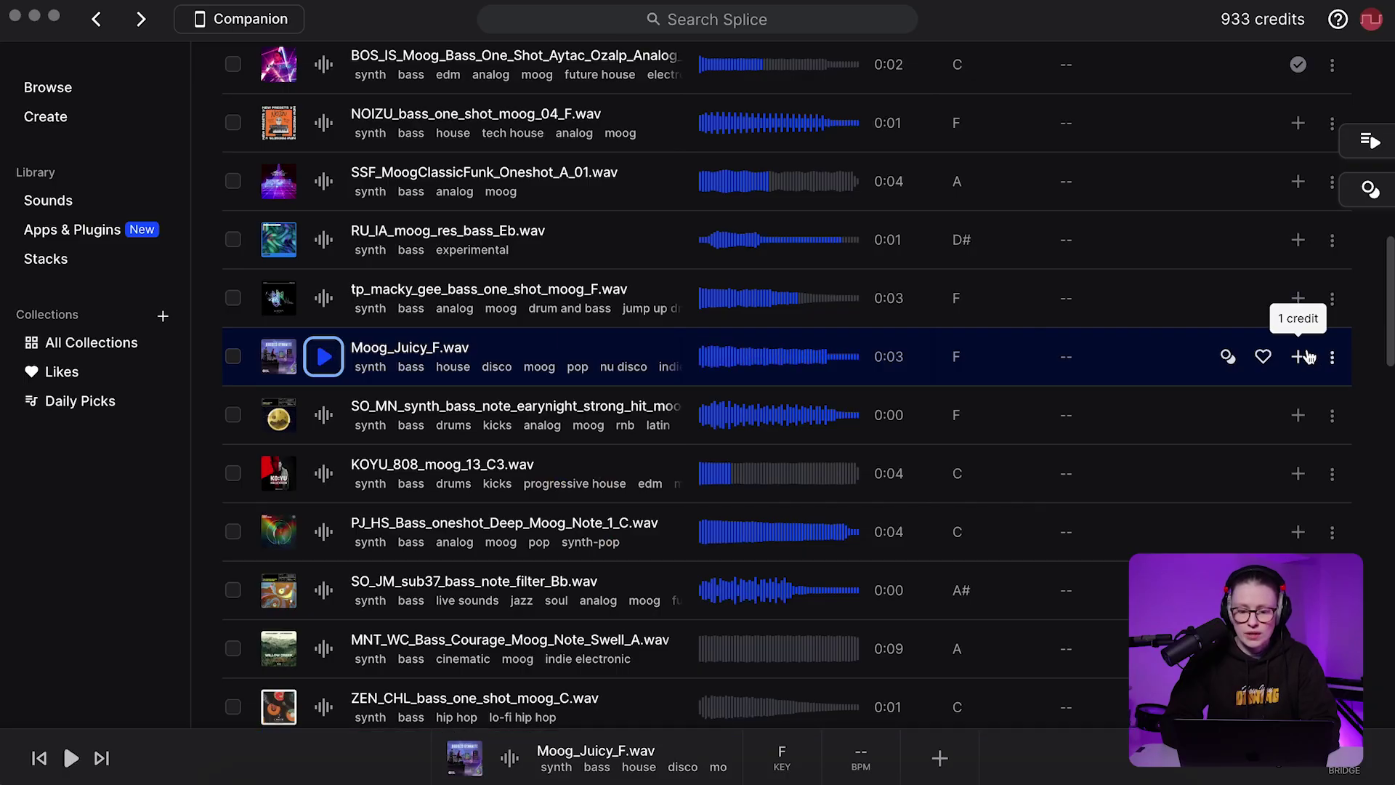
Step: Add Moog_Juicy_F.wav to the Splice library, then create two Sampler Tracks in Cubase
left_click(1298, 356)
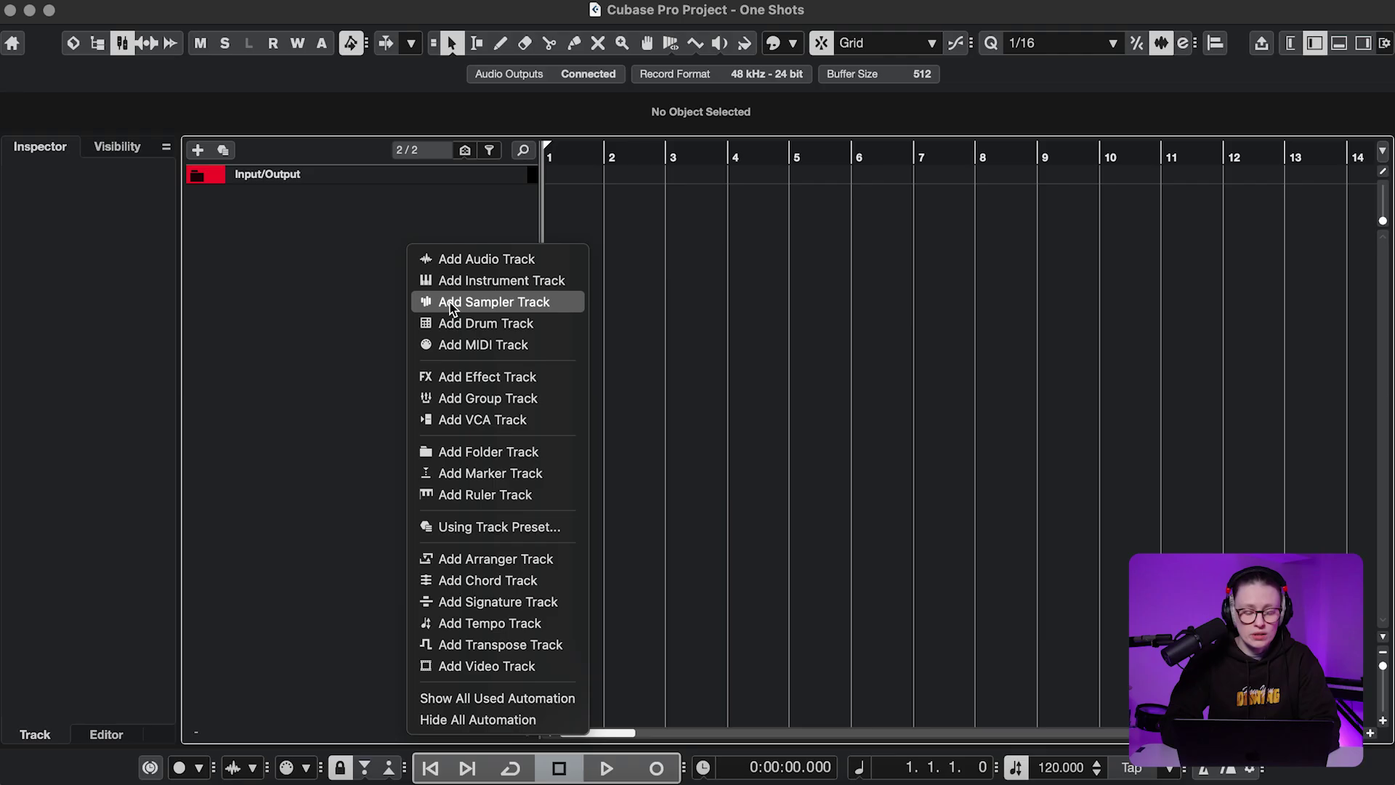
left_click(450, 302)
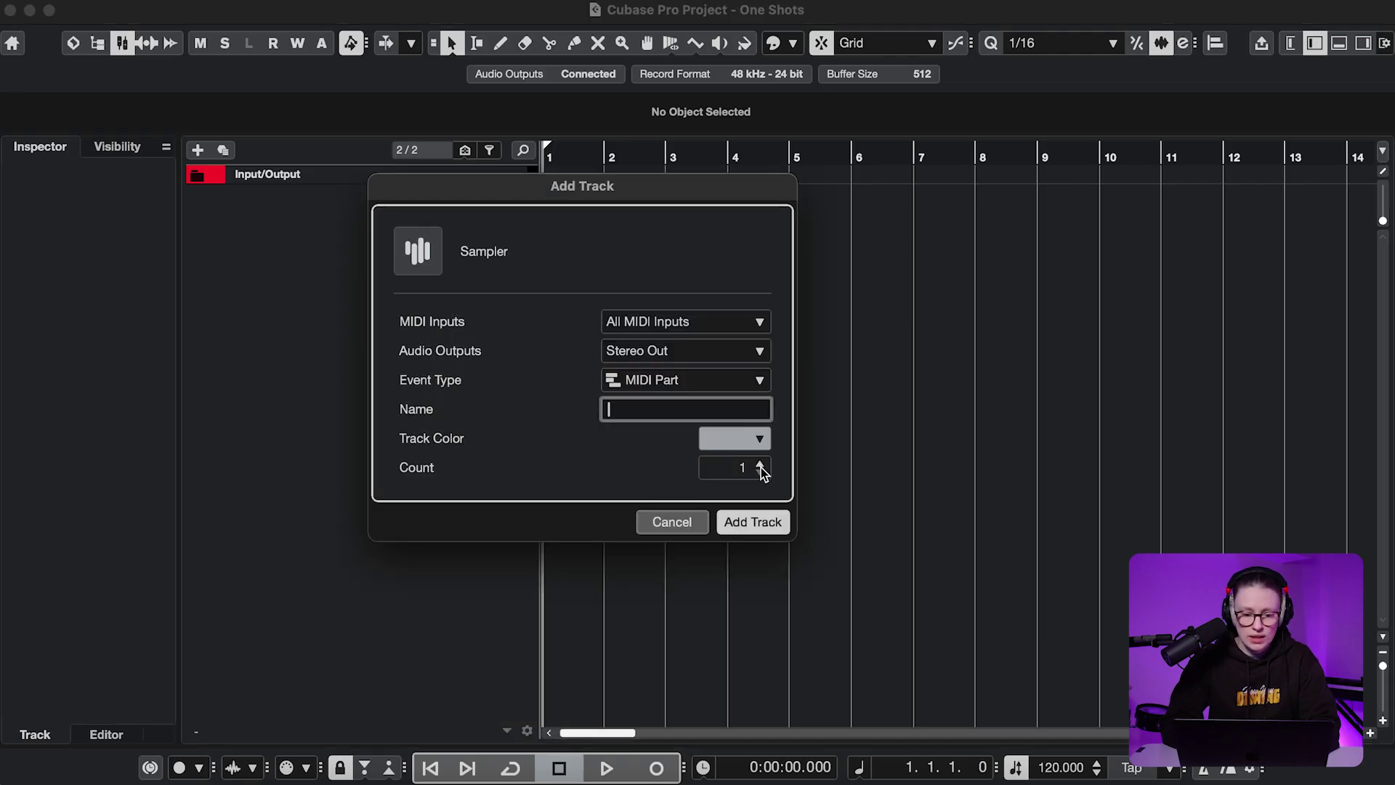
left_click(761, 466)
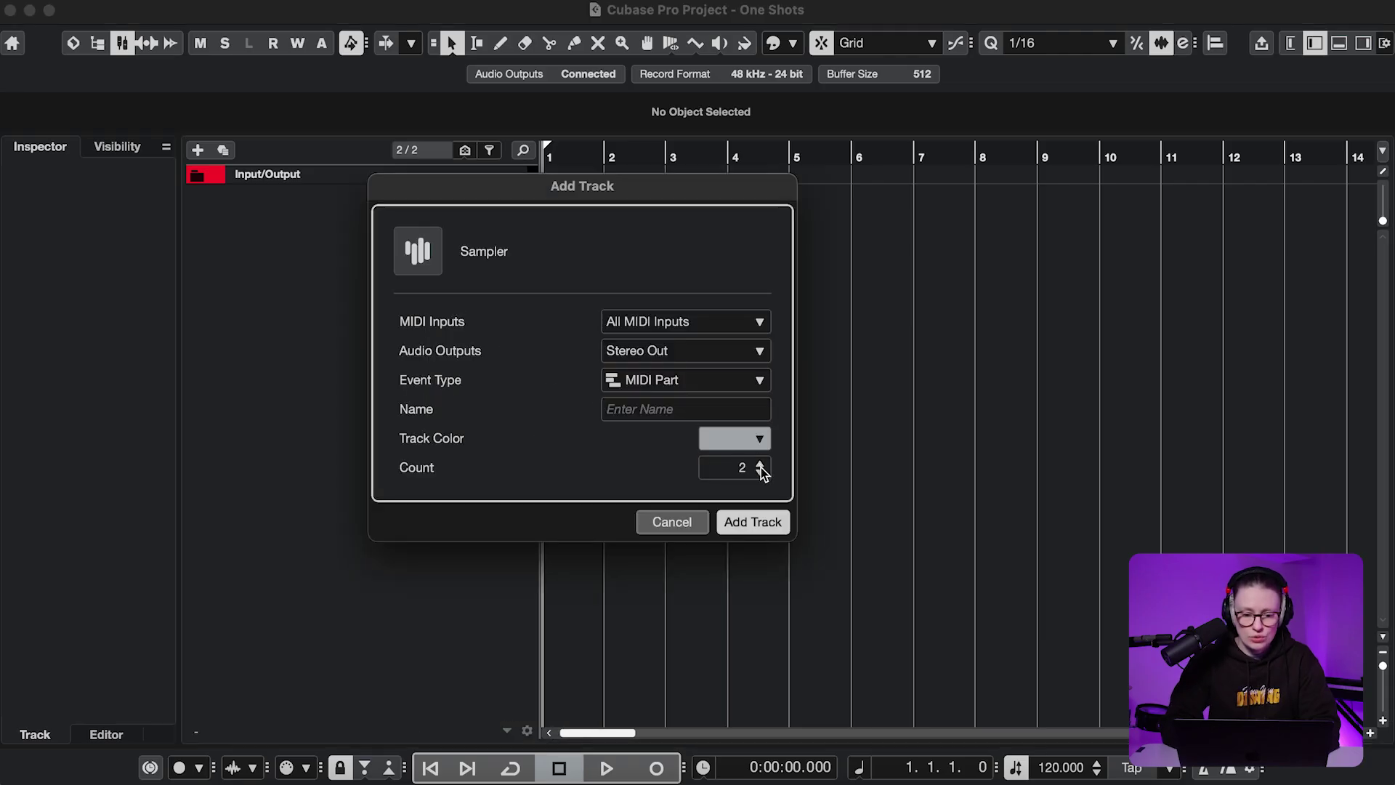
left_click(753, 523)
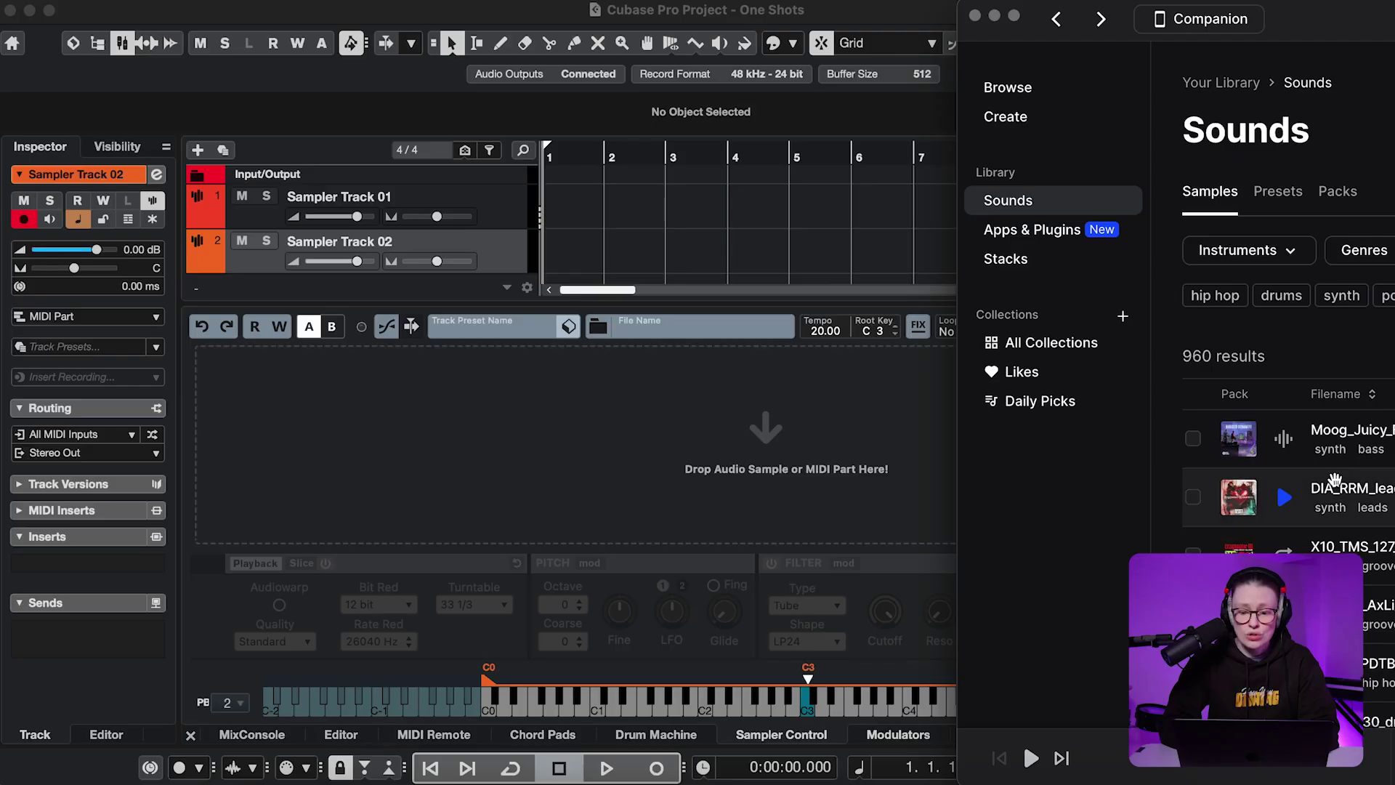
Step: Drag DIA_RRM_lead_sphere_C.wav from Splice into Sampler Track 02's Sampler Control
left_click_drag(1333, 486, 821, 417)
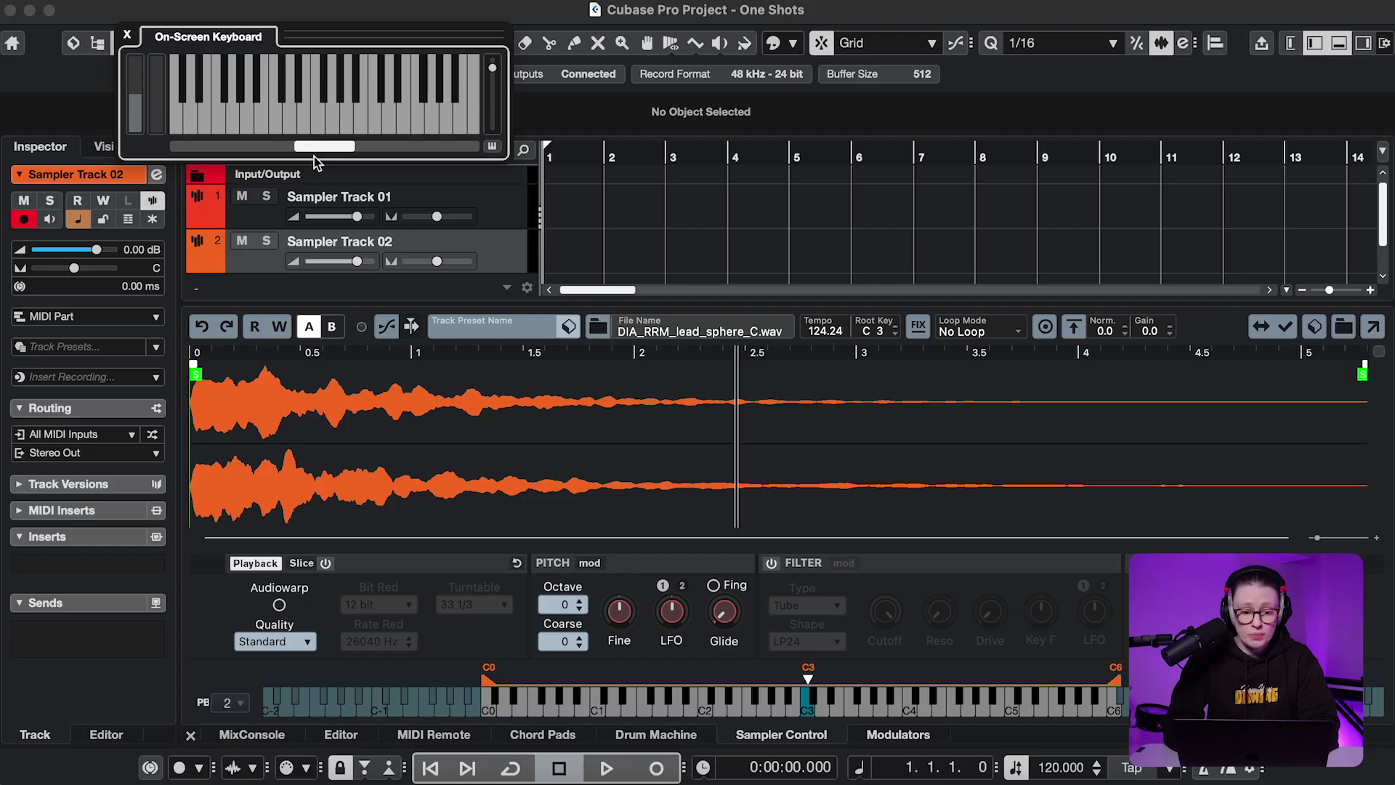
Step: Audition the lead, then record the melody notes C3, E3, B2 and A2 across bars 1–4
key("t")
key("t")
key("t")
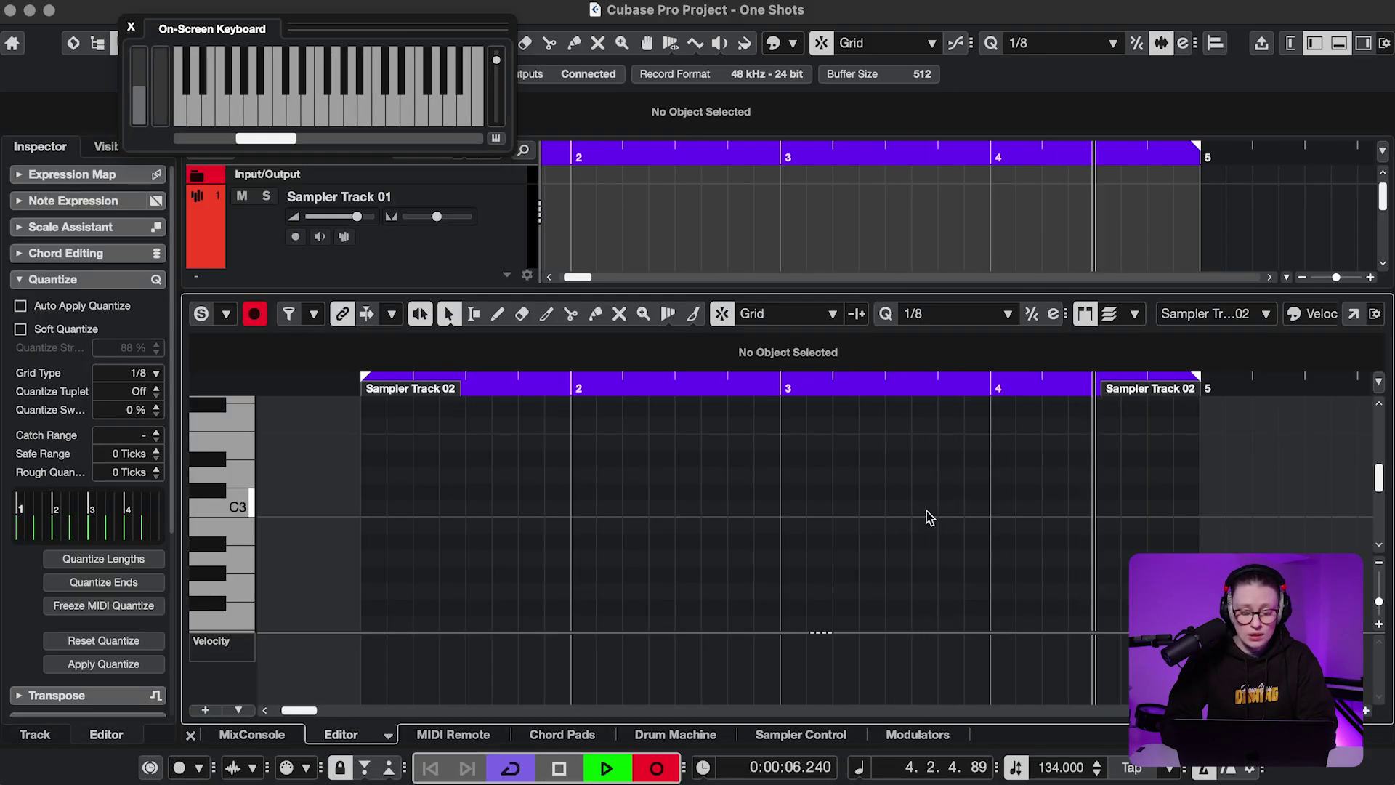
key("q")
key("e")
key("m")
key("e")
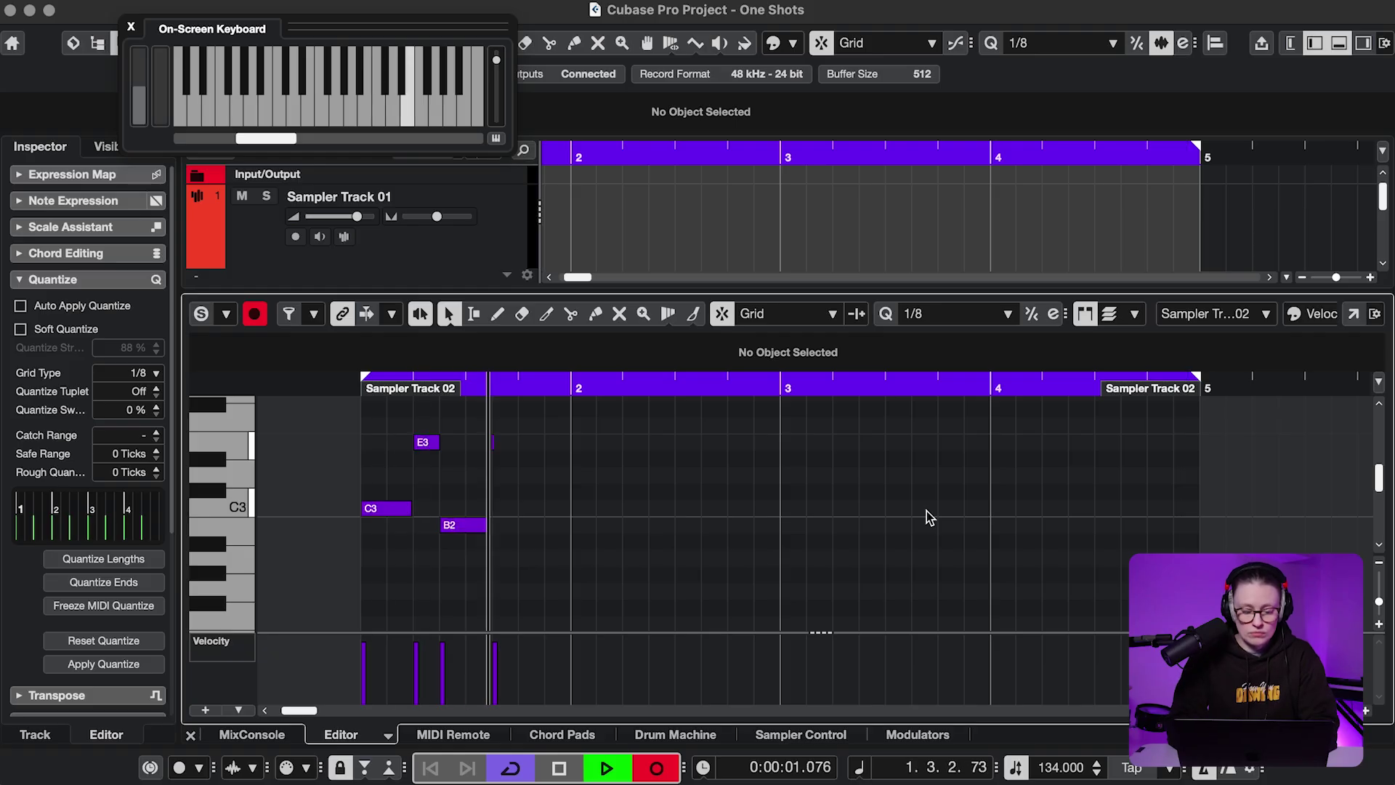
key("n")
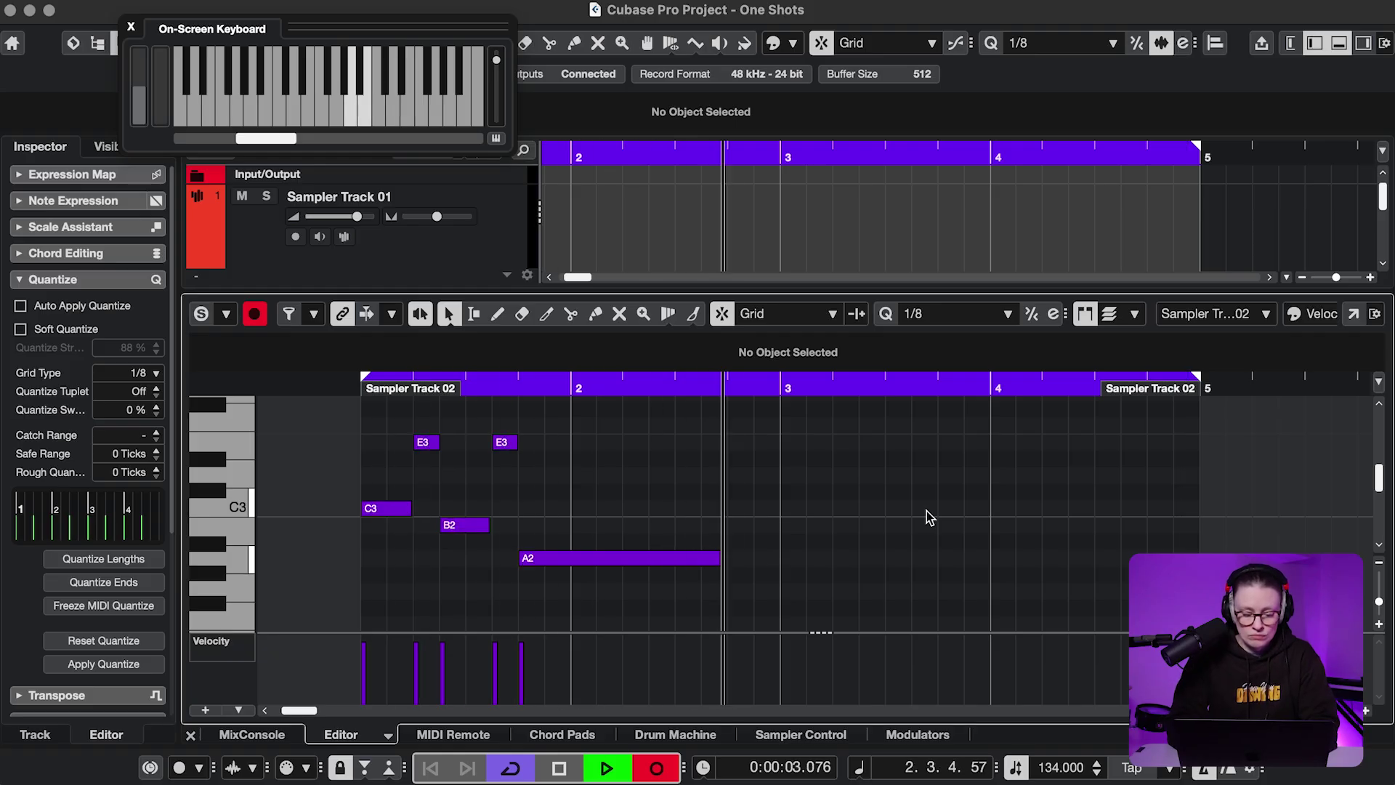
key("m")
key("q")
key("e")
key("m")
key("q")
key("n")
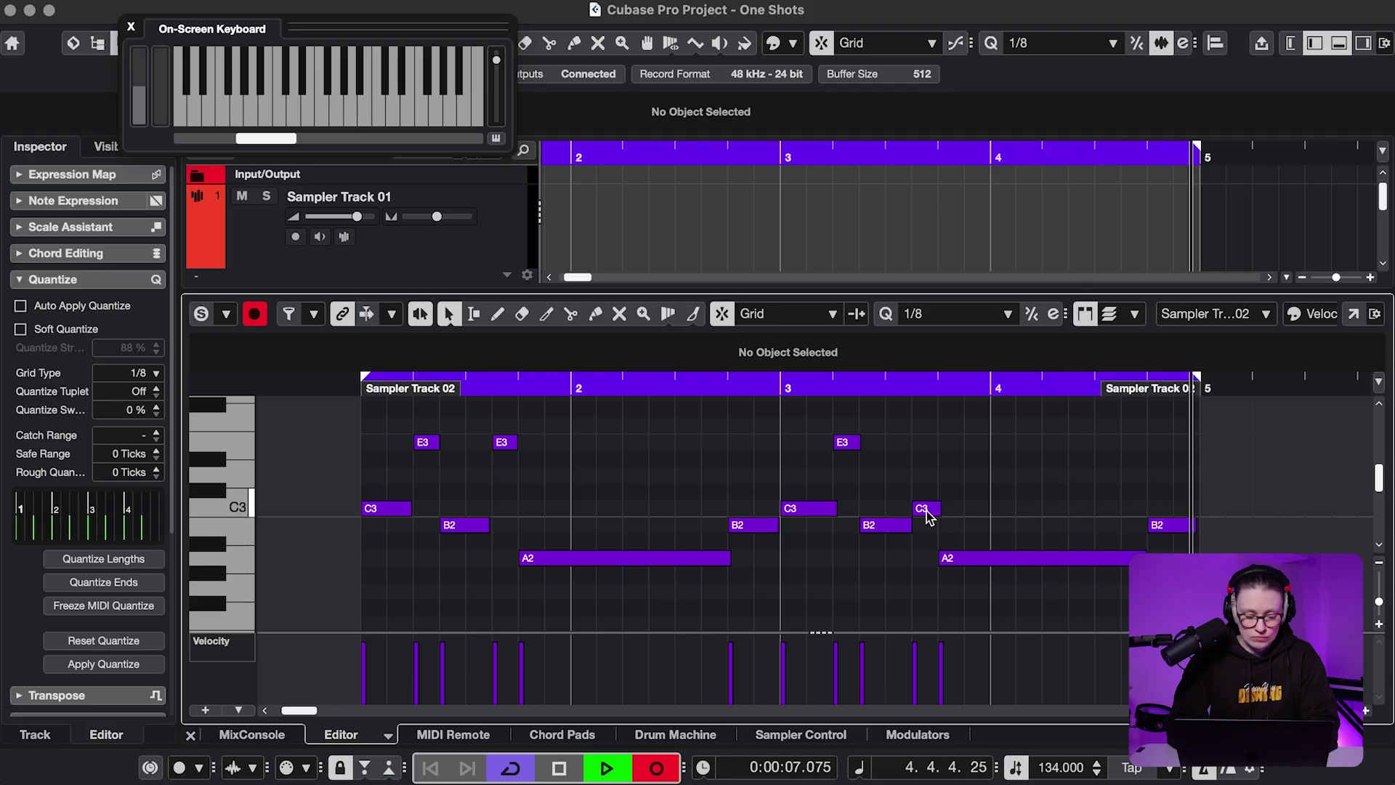
Step: Drop two octaves and record the bass notes A0, F0, D0 and E0, one per bar
key("Left")
key("Left")
key("n")
key("v")
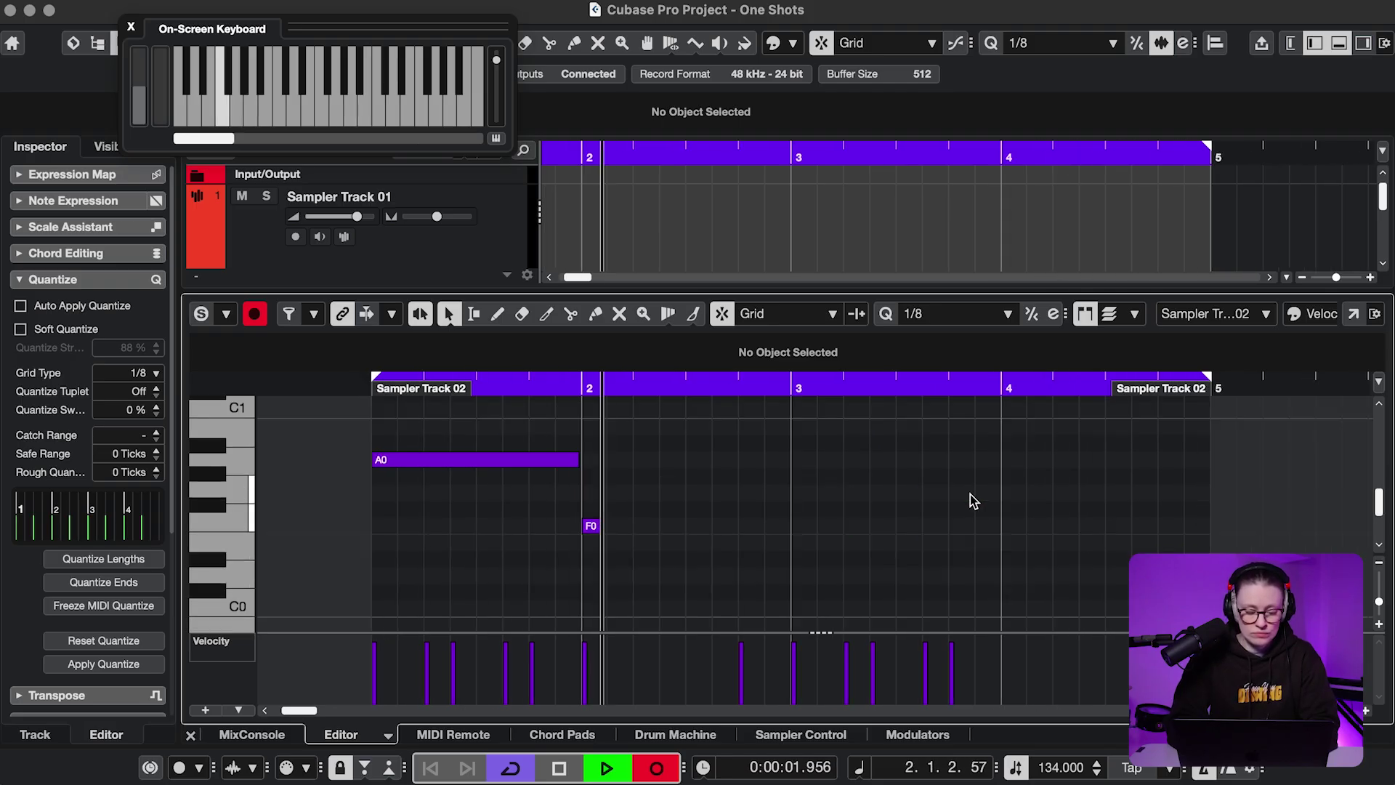
key("x")
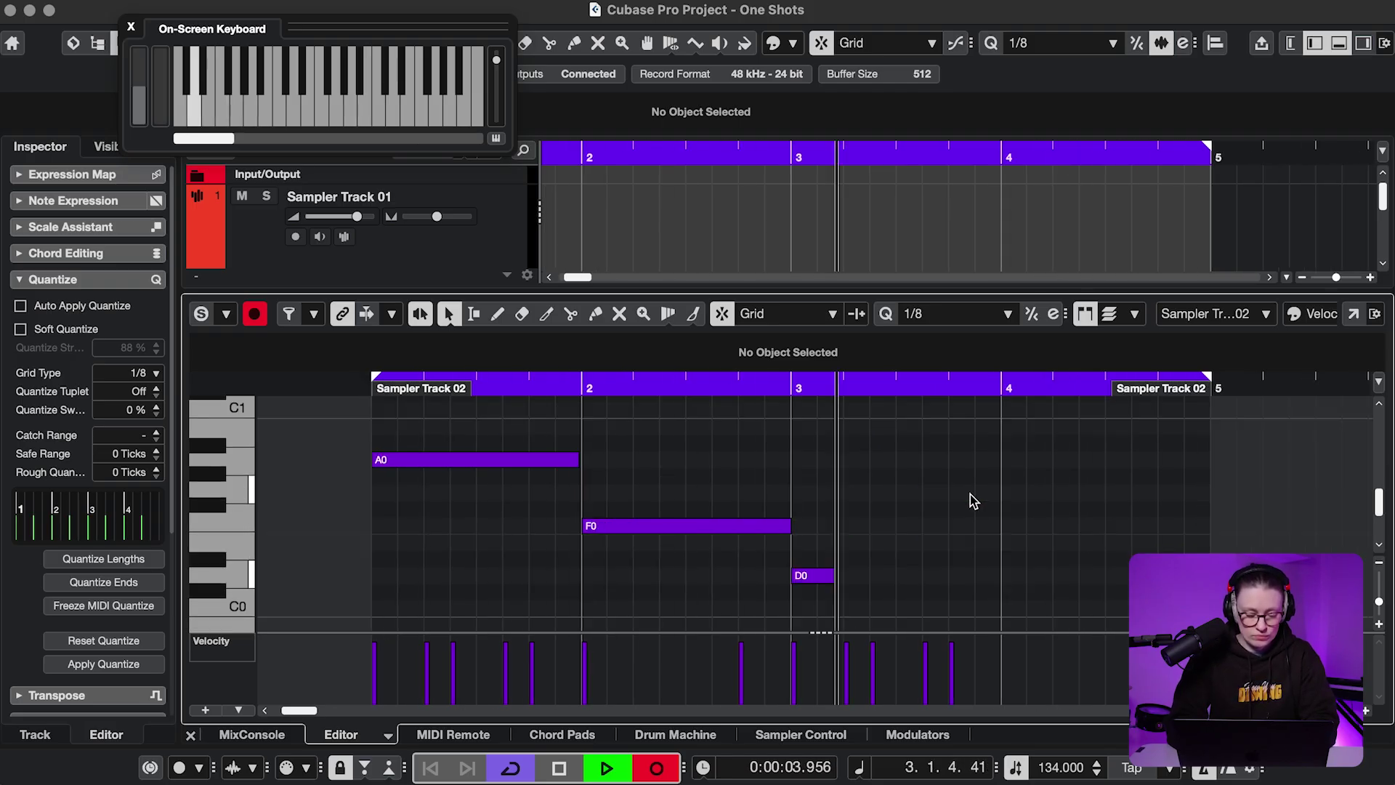
key("c")
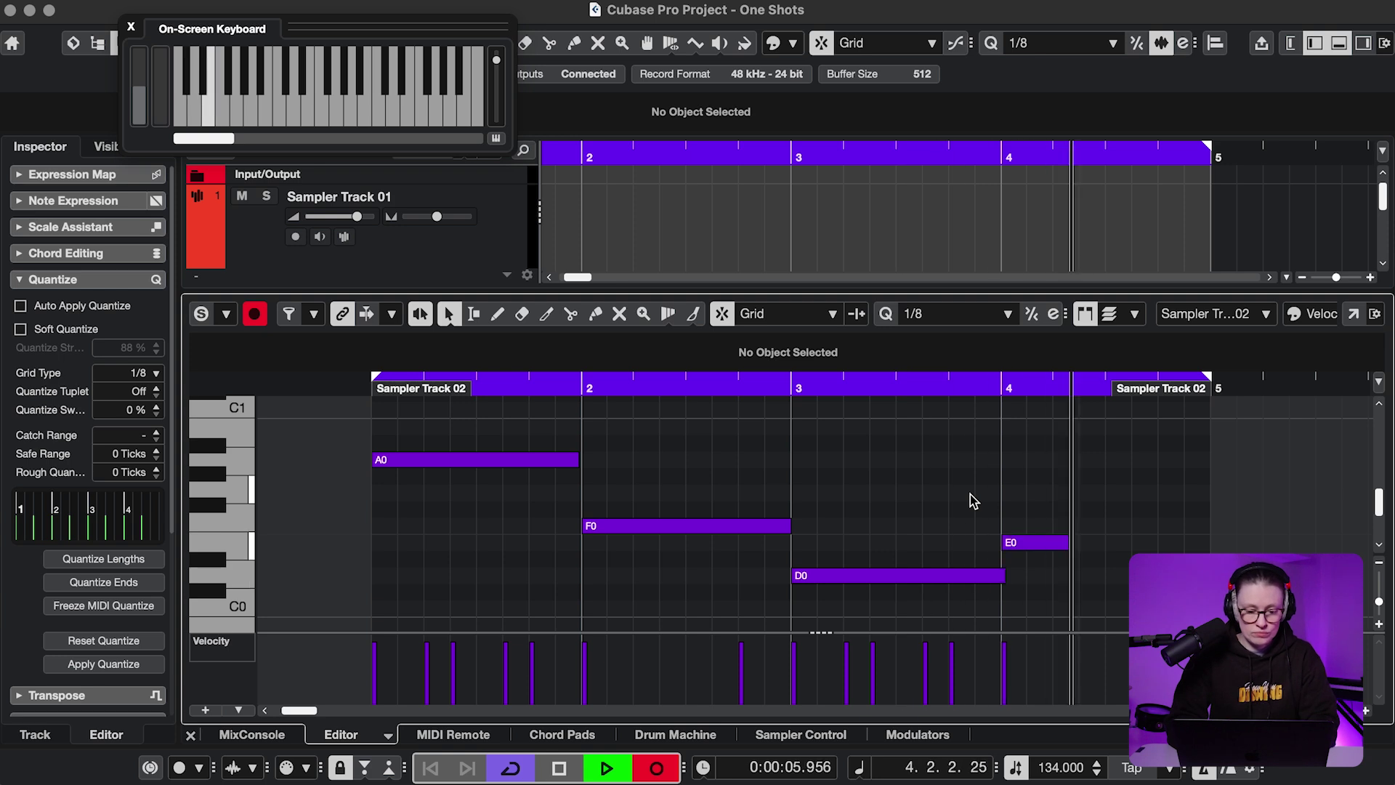
Step: Raise the range back, record short repeated A, F and C5 notes, then stop recording
key("Right")
key("Right")
key("Right")
key("Right")
key("n")
key("n")
key("n")
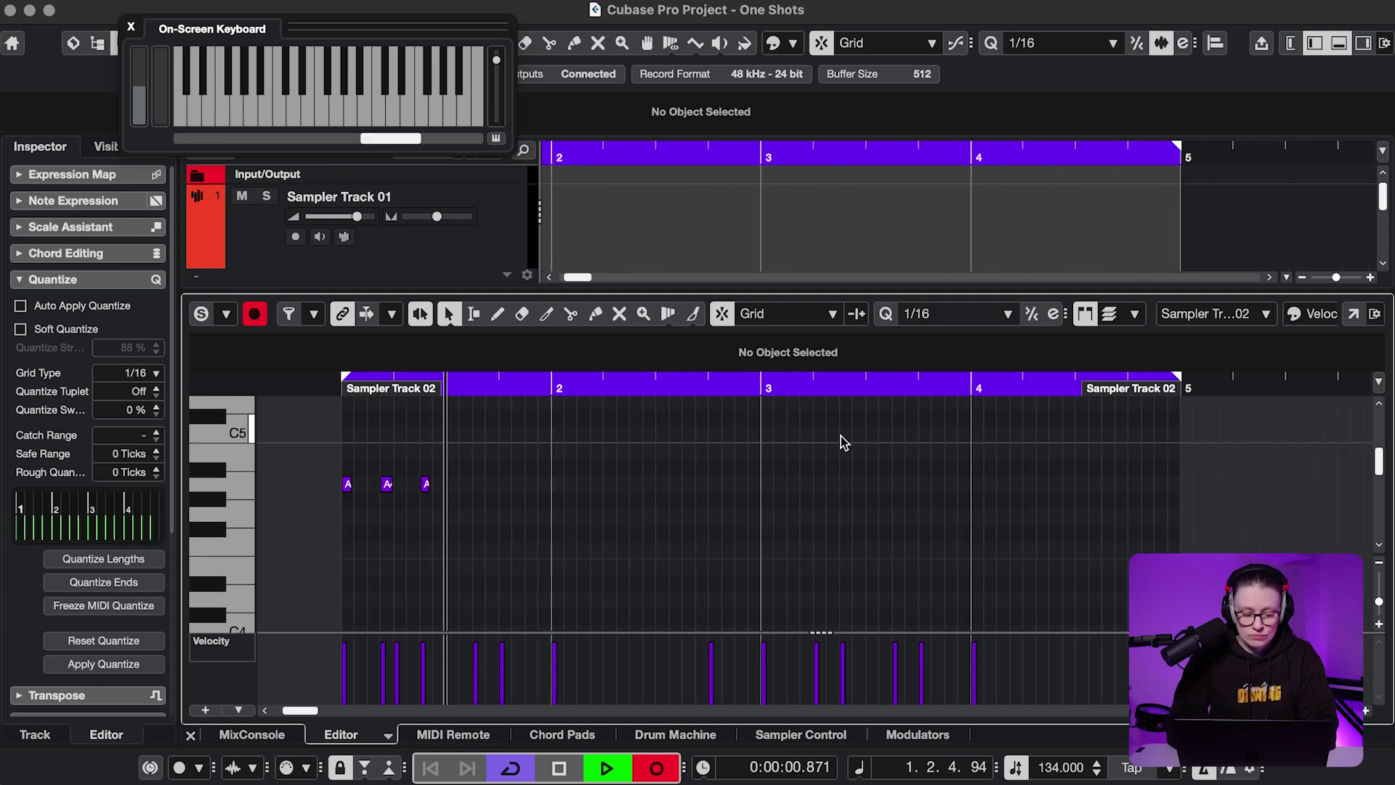
key("n")
key("v")
key("v")
key("v")
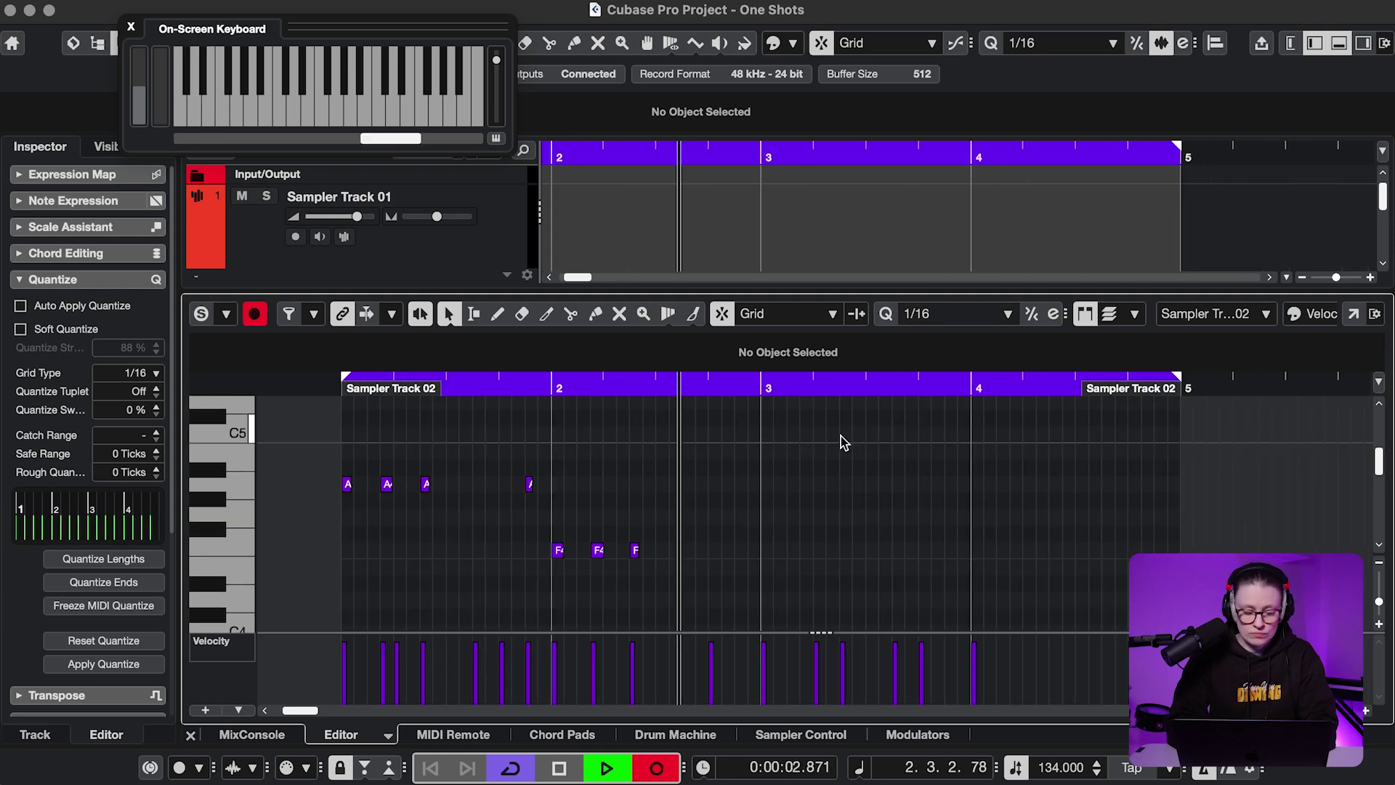
key("v")
key("q")
key("q")
key("q")
key("q")
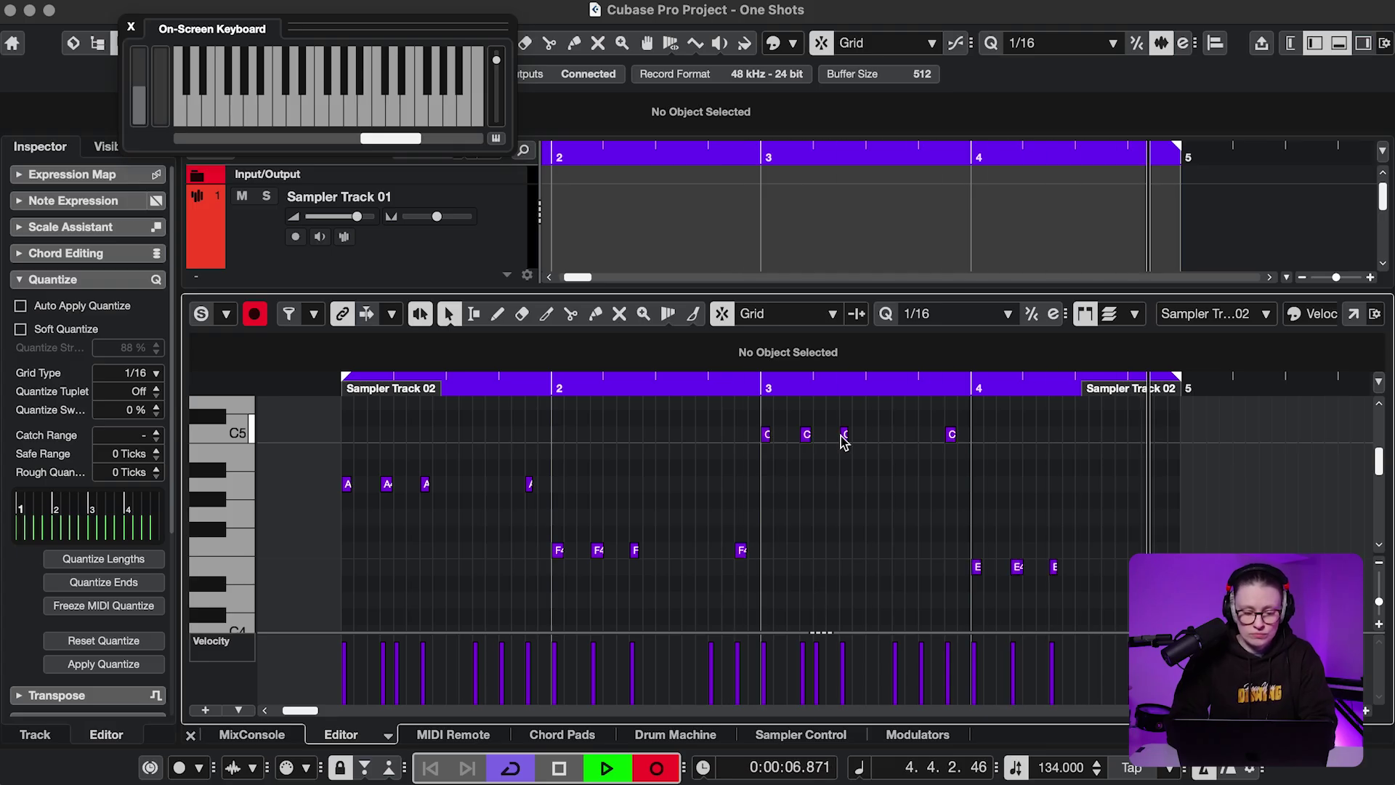
key("space")
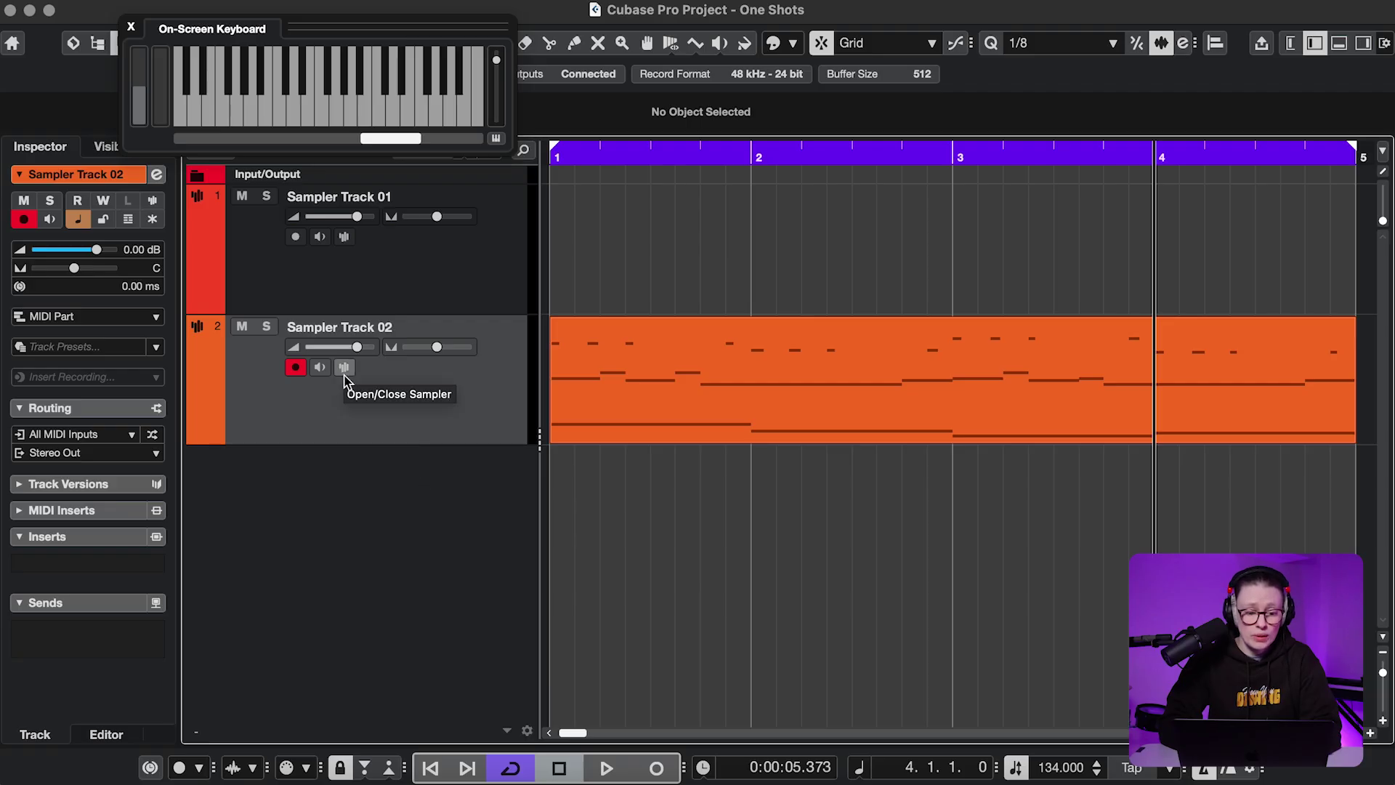
Step: Open Sampler Track 02's sampler and view the pitch envelope, leaving glide at 0
left_click(345, 376)
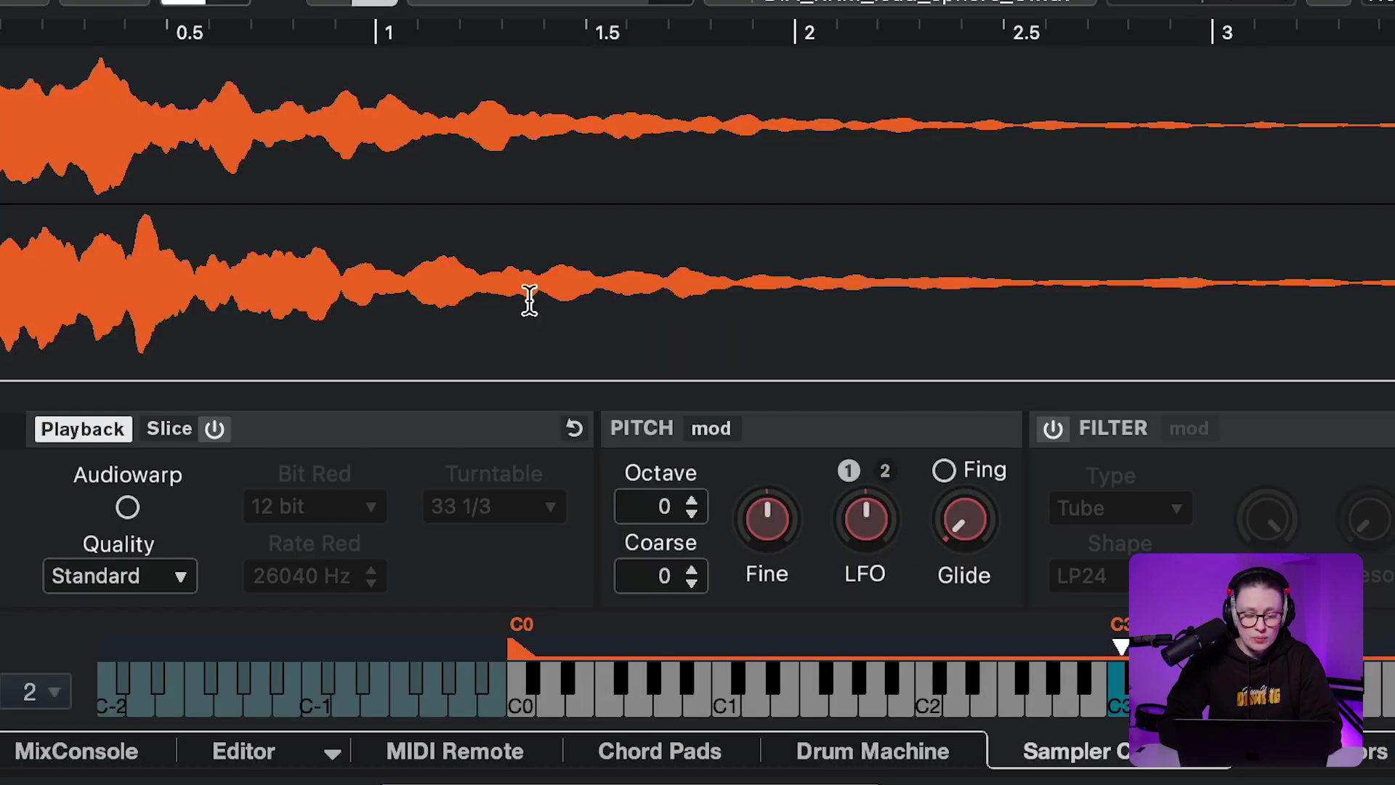
left_click(716, 429)
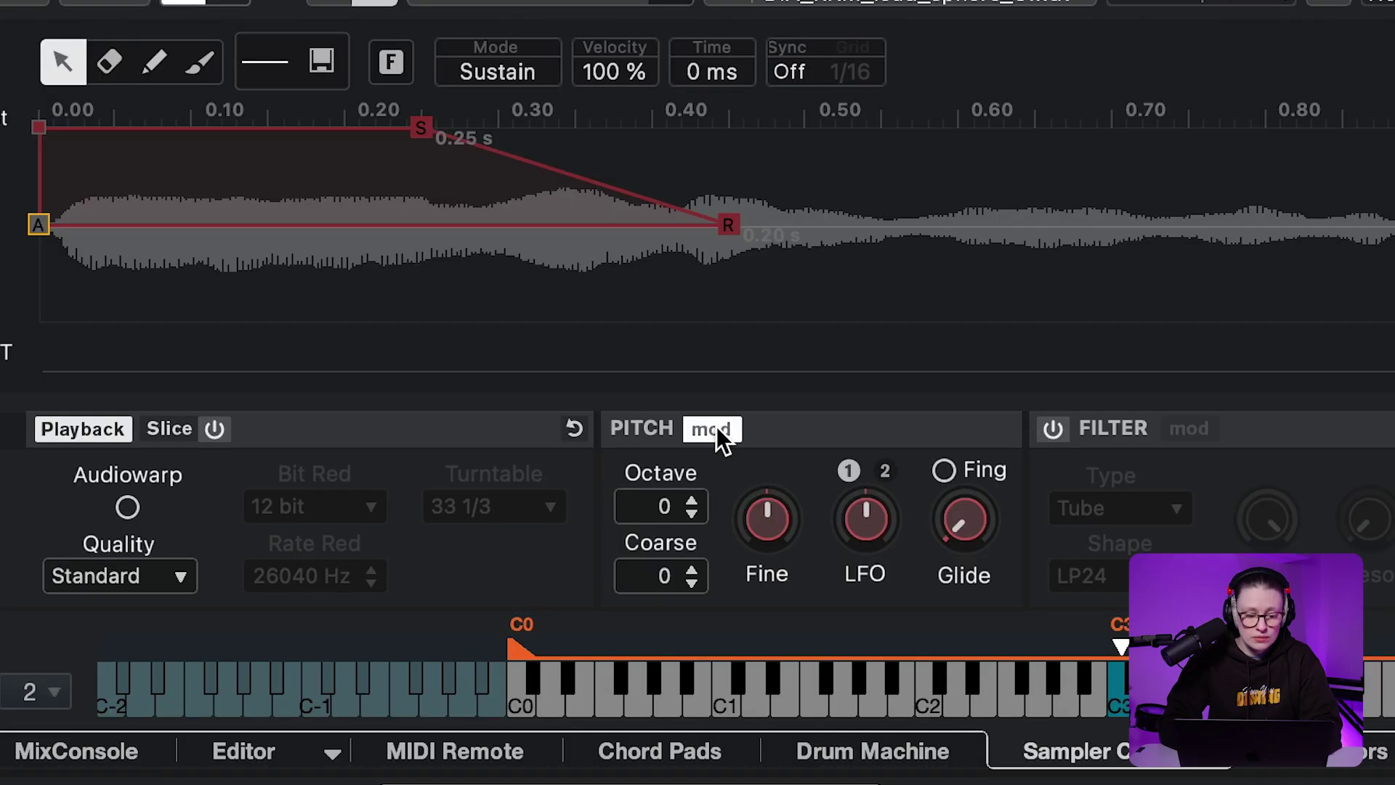
mouse_move(967, 516)
left_mouse_down()
mouse_move(966, 466)
mouse_move(958, 531)
left_mouse_up()
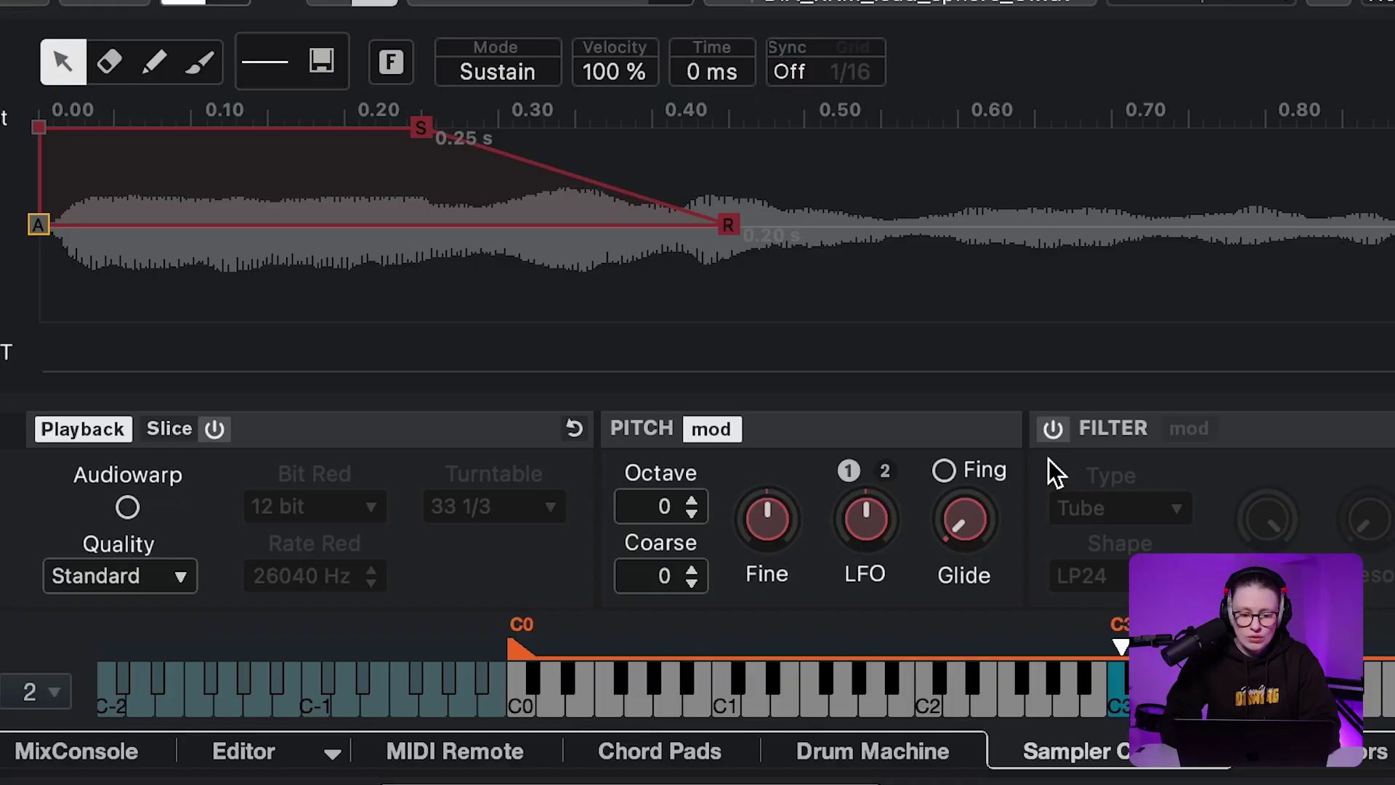
Step: Switch on the sample filter, view its envelope, then show the amplitude envelope
left_click(1053, 428)
left_click(1188, 428)
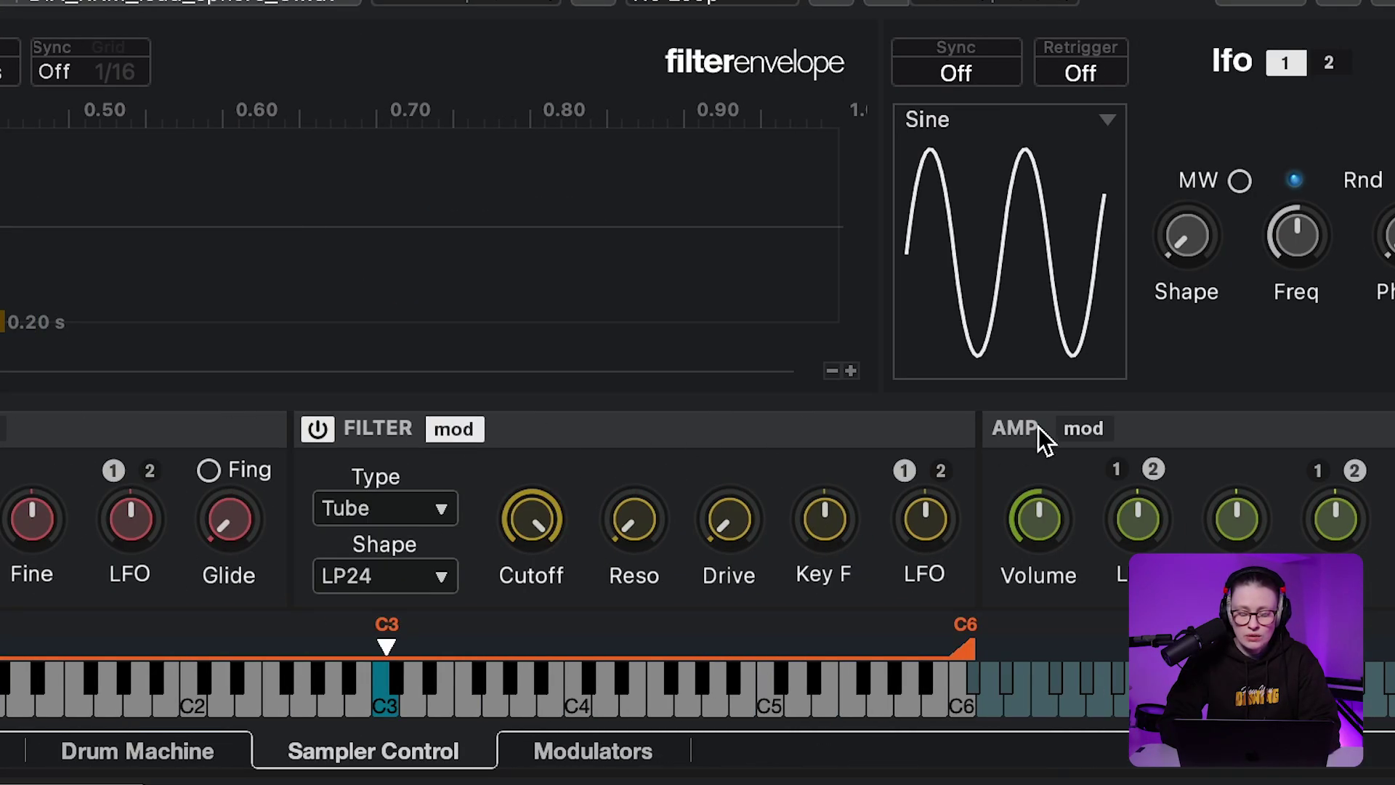
left_click(1085, 430)
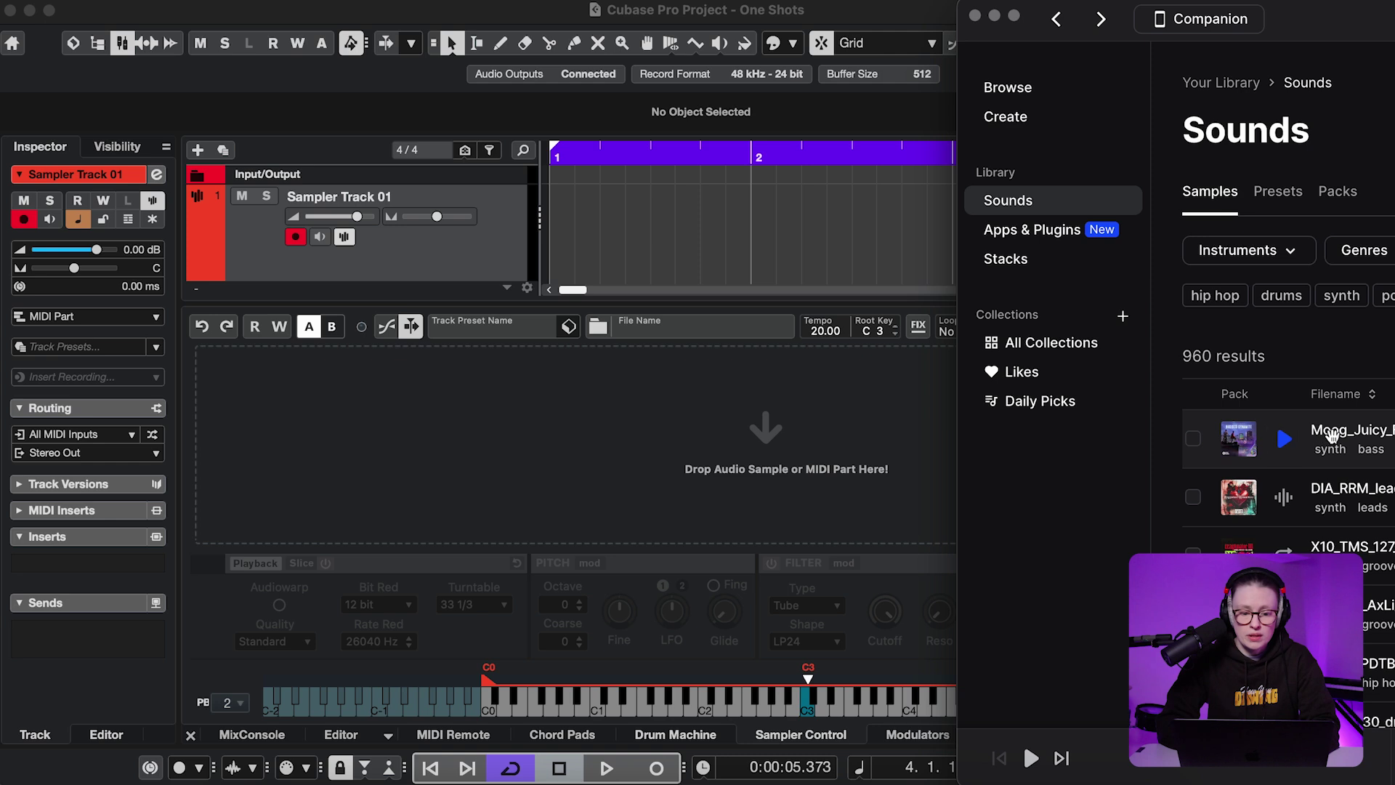
Step: Load Moog_Juicy_F.wav into Sampler Track 01 and play a note on the On-Screen Keyboard
left_click_drag(1261, 436, 681, 438)
key("alt+k")
key("x")
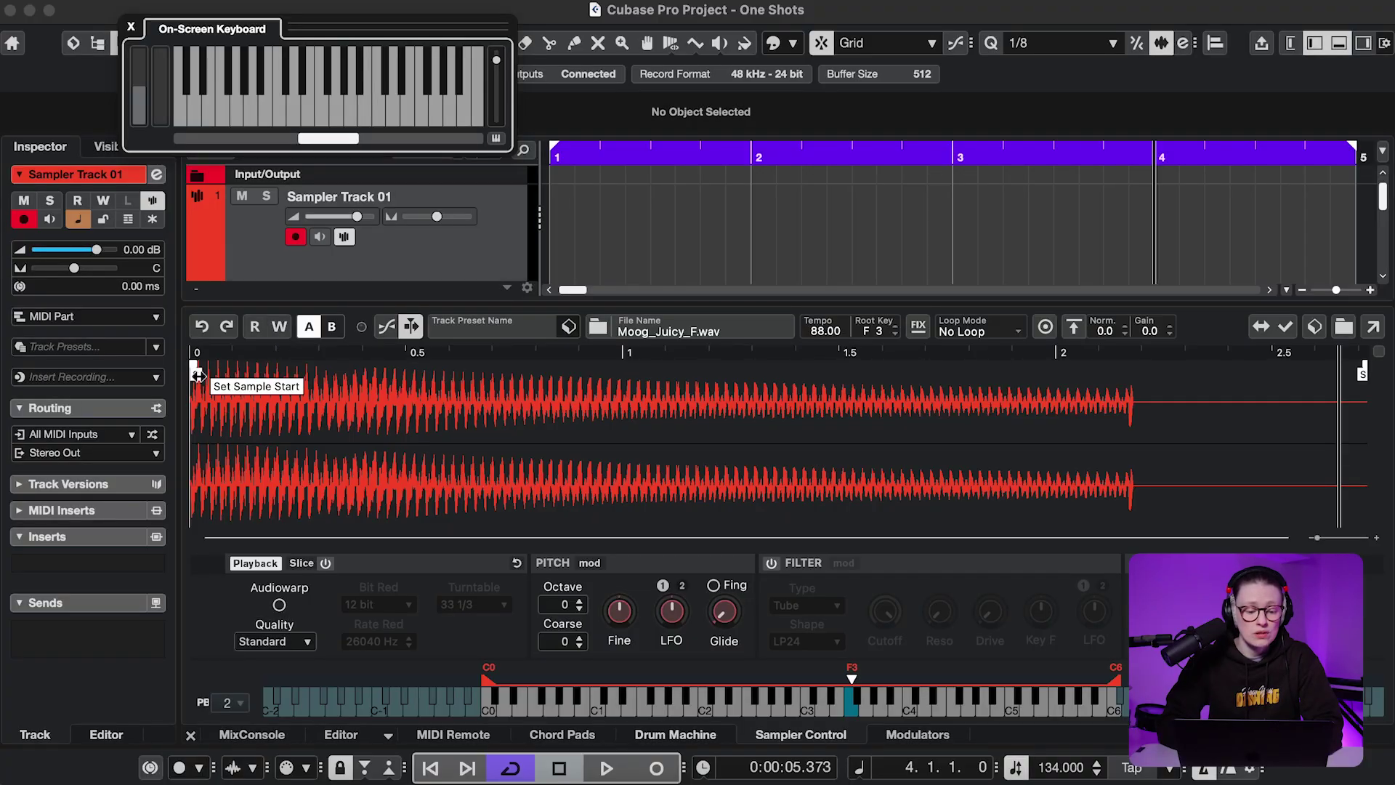
Step: Trim the Moog sample's silent lead-in, with the start marker snapped to zero crossings
left_click_drag(197, 374, 236, 375)
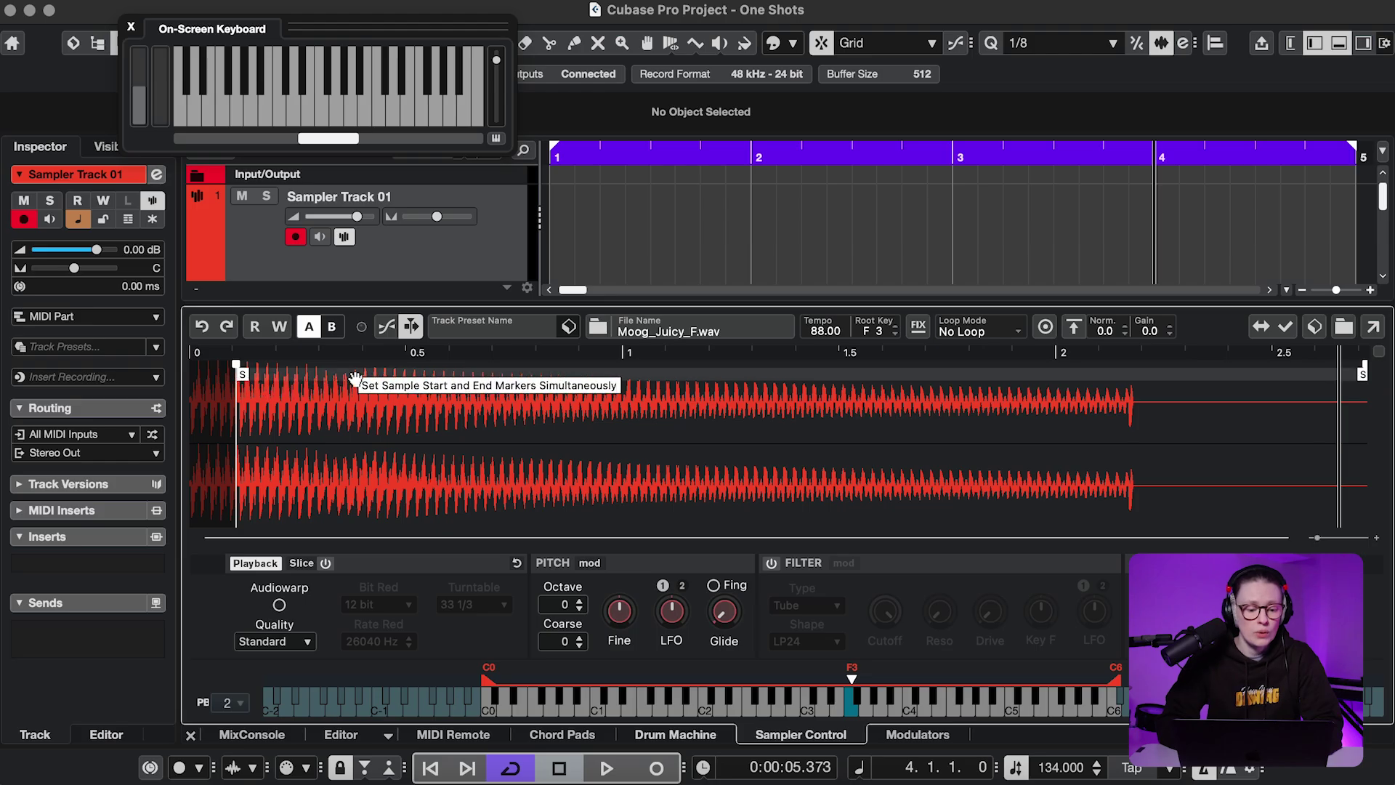
left_click(388, 327)
left_click_drag(239, 375, 322, 366)
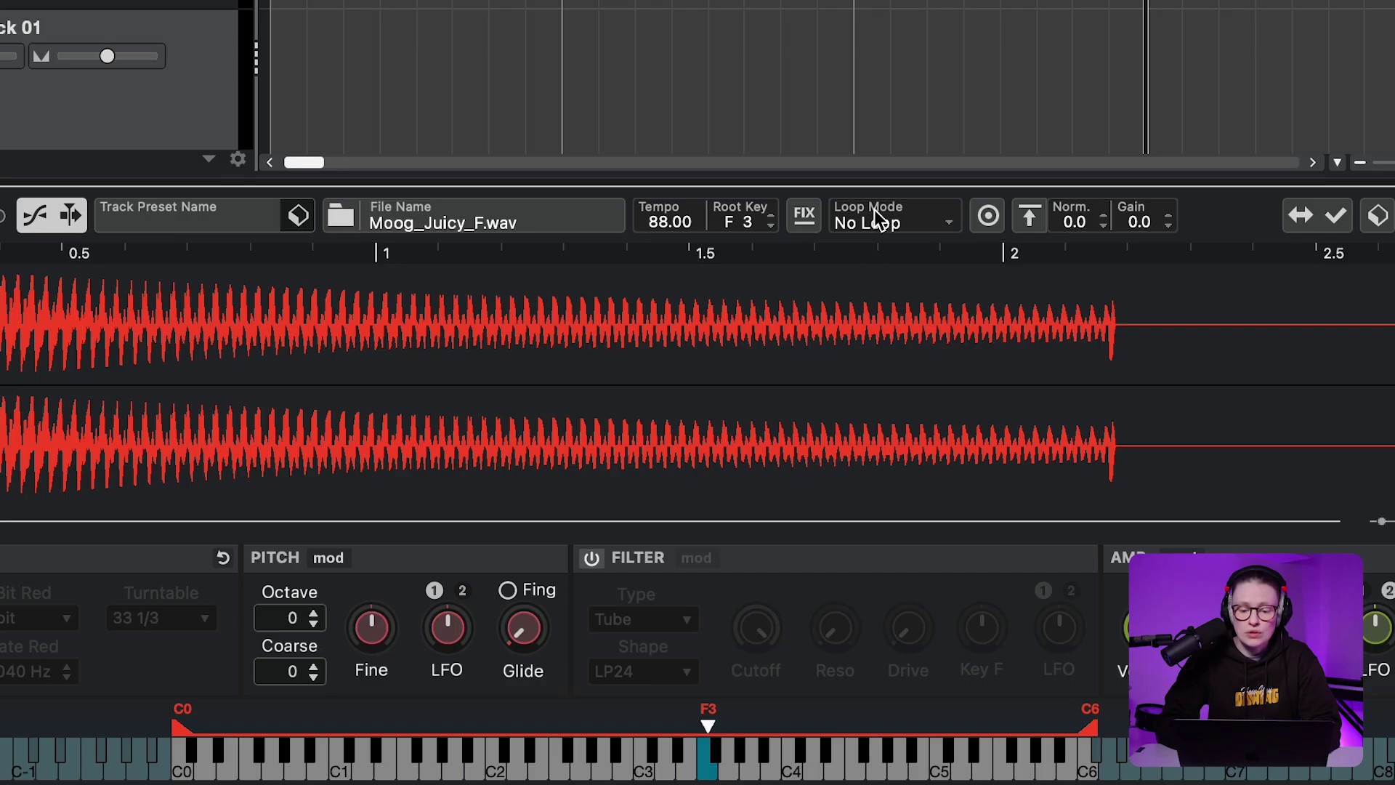
Step: Set the sampler's Loop Mode to Continuous for Moog_Juicy_F.wav
left_click(881, 225)
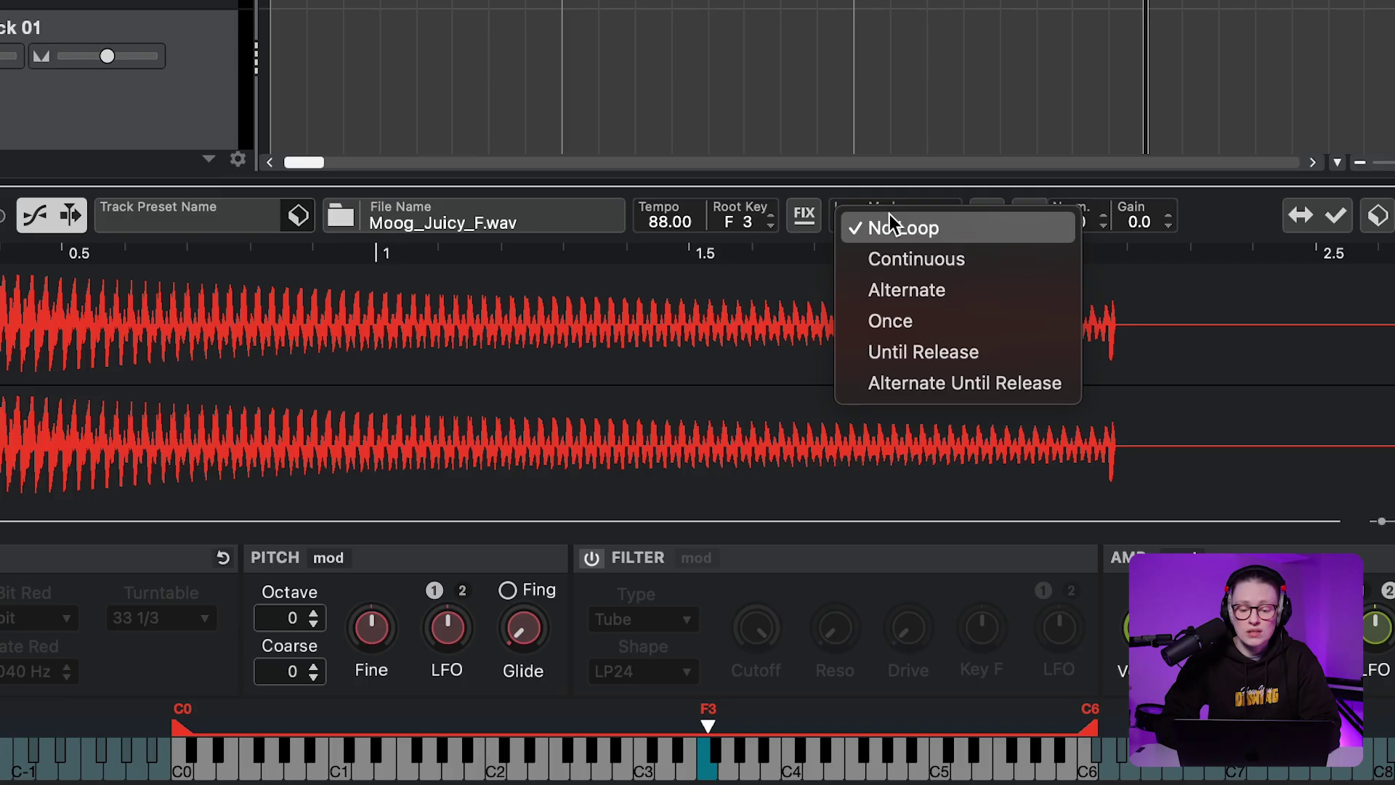
left_click(906, 260)
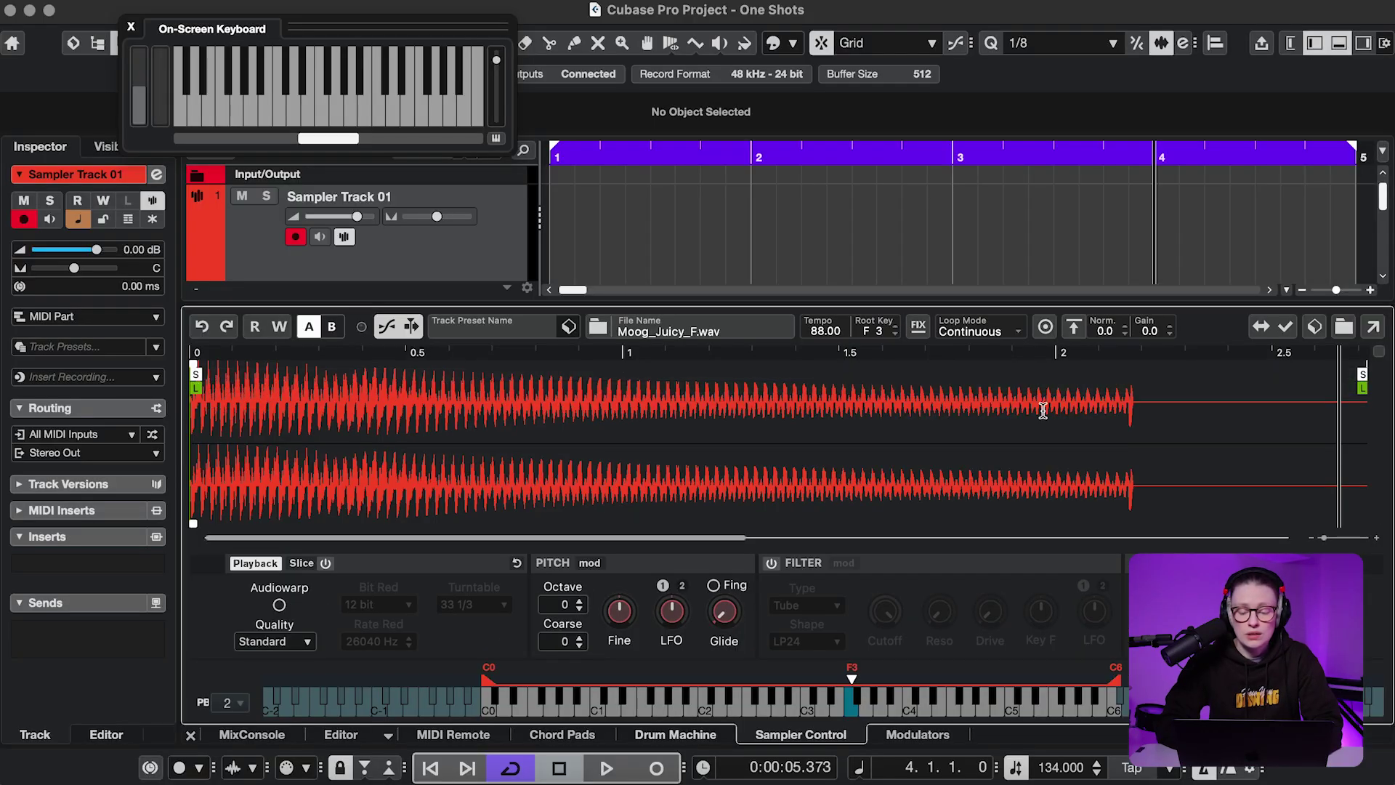
Step: Place the sustain loop around 0.8–1.2 s of the Moog sample, without crossfade
left_click_drag(195, 386, 367, 386)
mouse_move(363, 523)
left_mouse_down()
mouse_move(263, 519)
mouse_move(363, 514)
left_mouse_up()
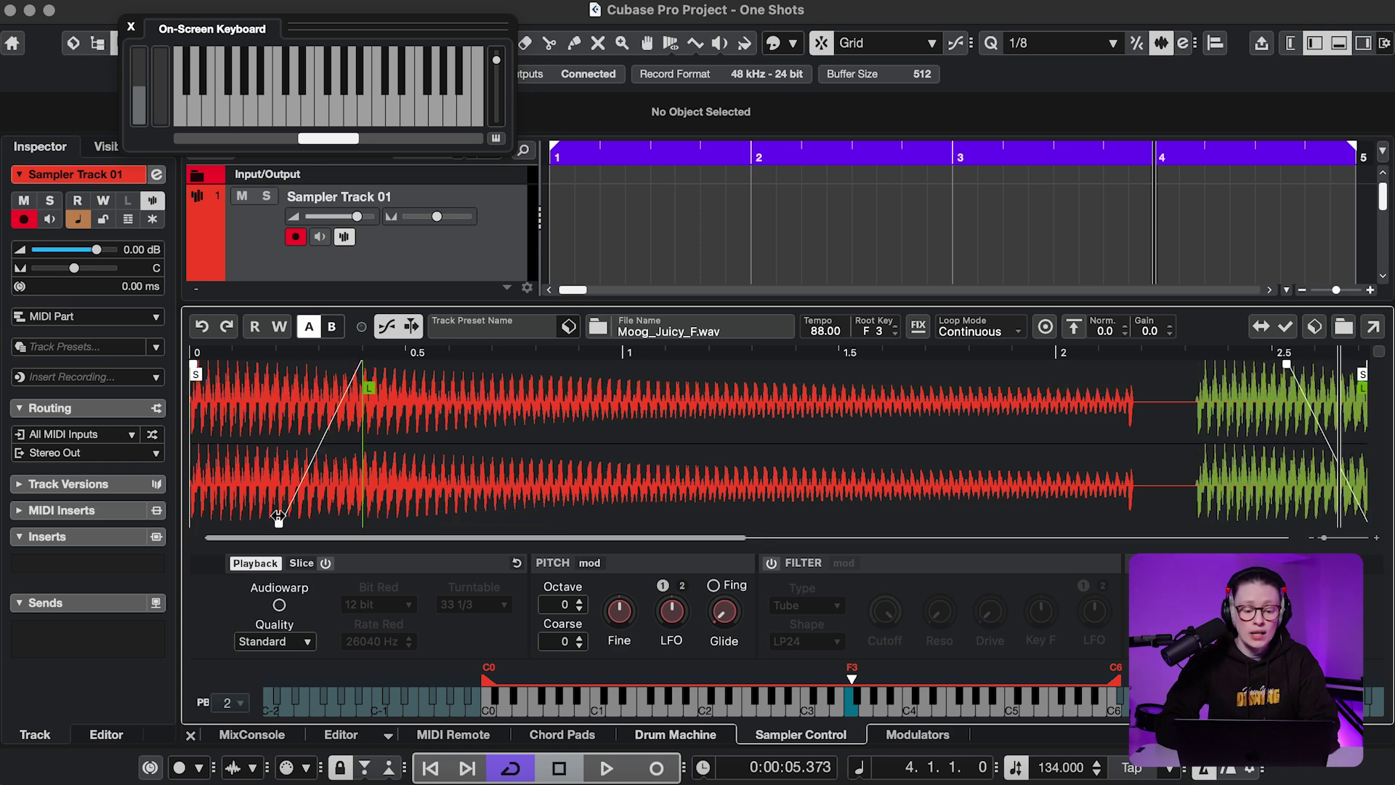
left_click_drag(279, 518, 416, 508)
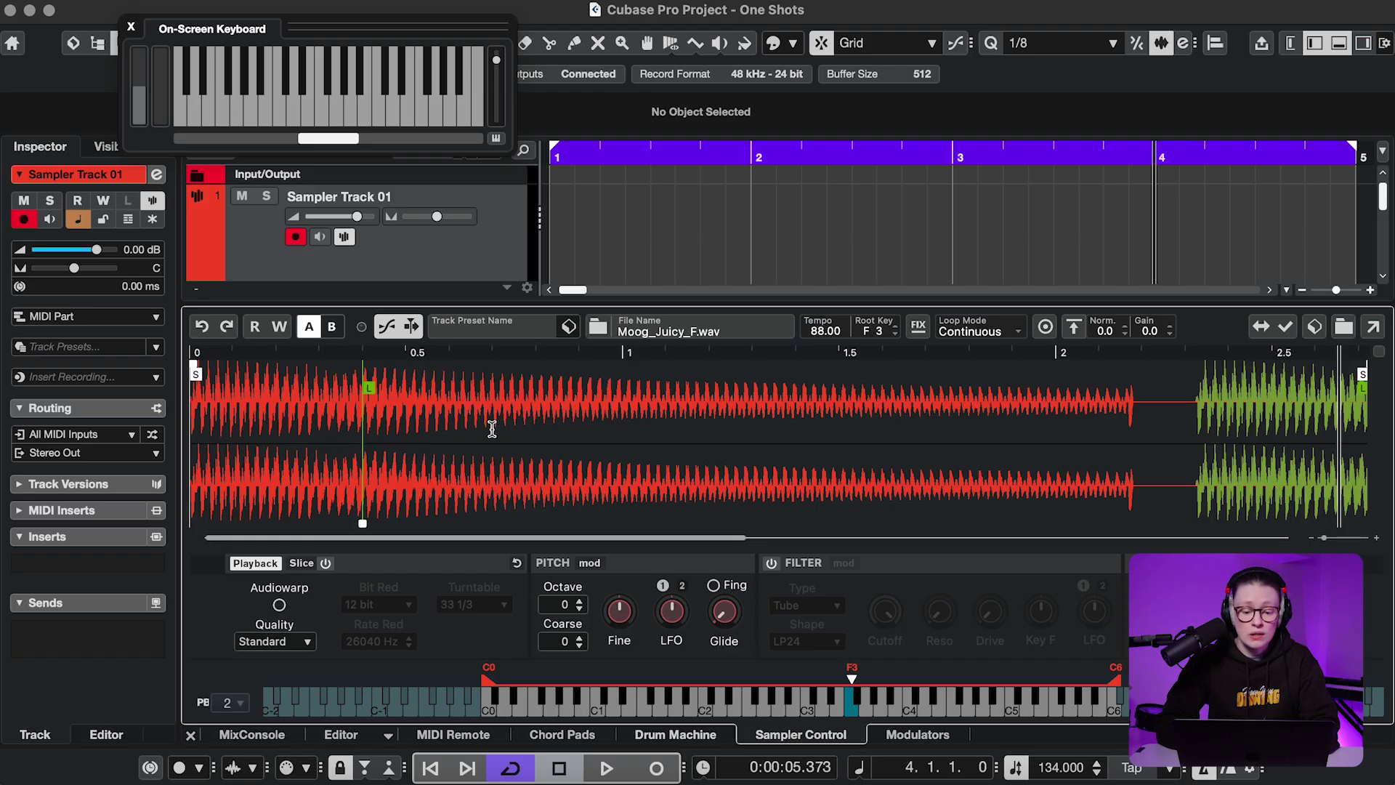
left_click_drag(369, 387, 503, 387)
key("t")
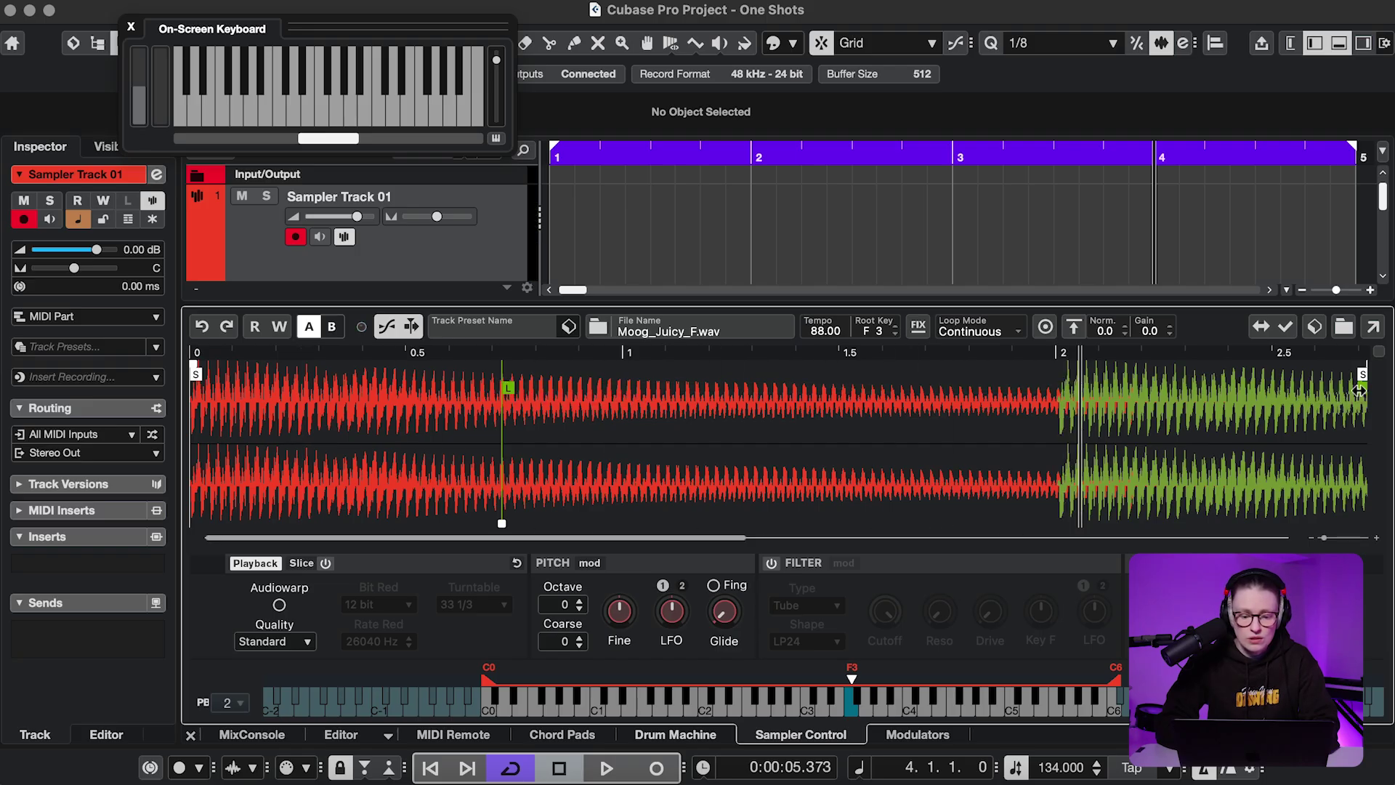
left_click_drag(1358, 390, 699, 384)
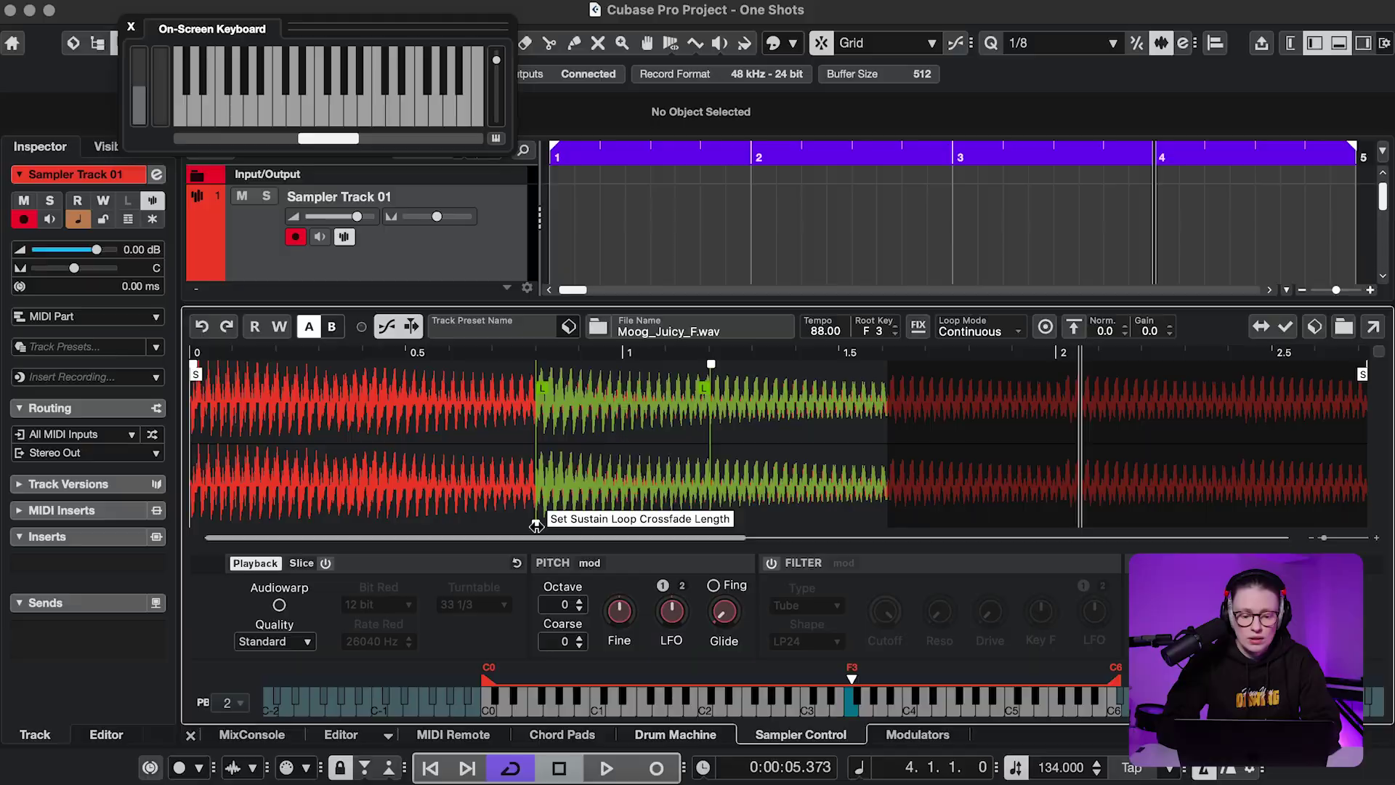
Step: Crossfade both ends of the sustain loop, then hold test notes to check the looped sound
left_click_drag(537, 525, 461, 520)
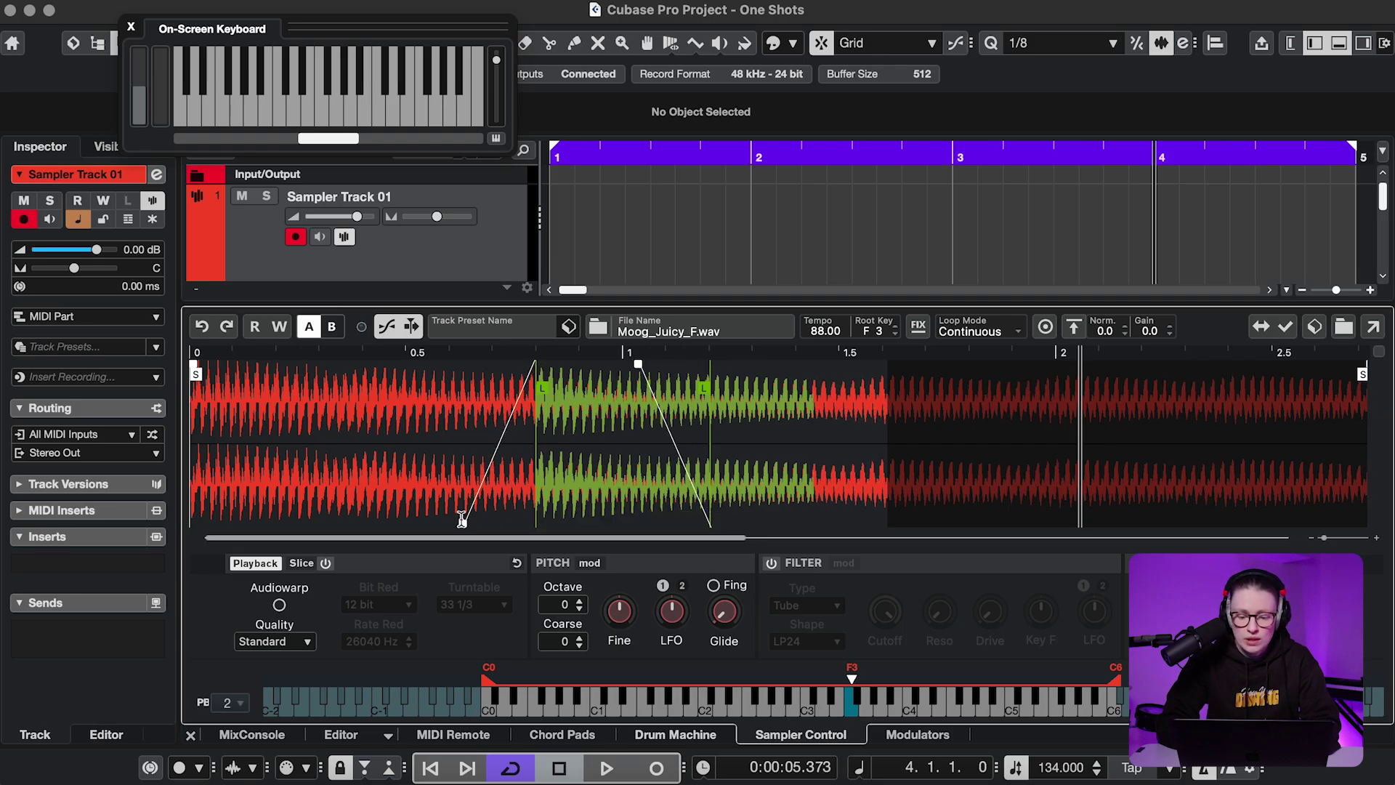
key("n")
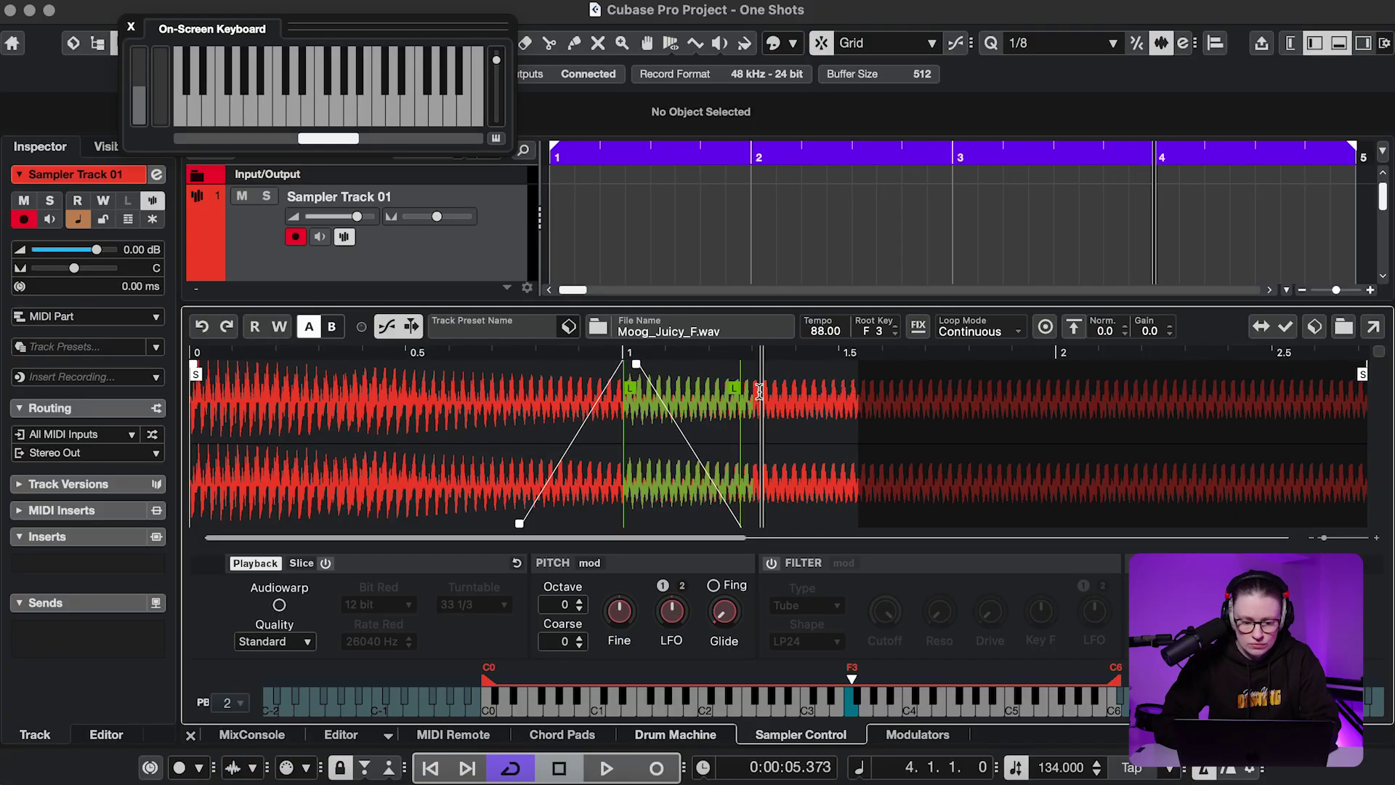
key("y")
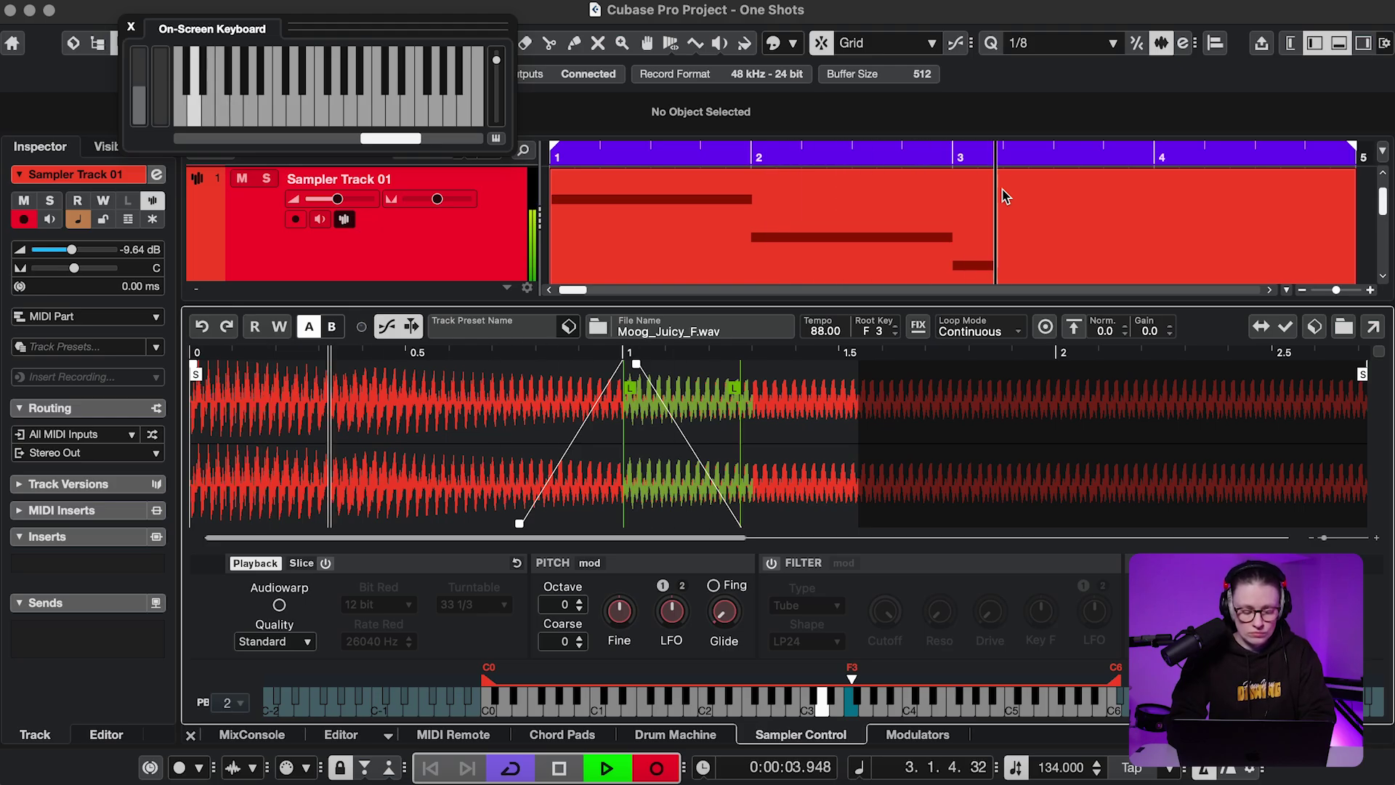
Step: Play the final higher note, stop recording, and hide the sampler editor to show both tracks
key("c")
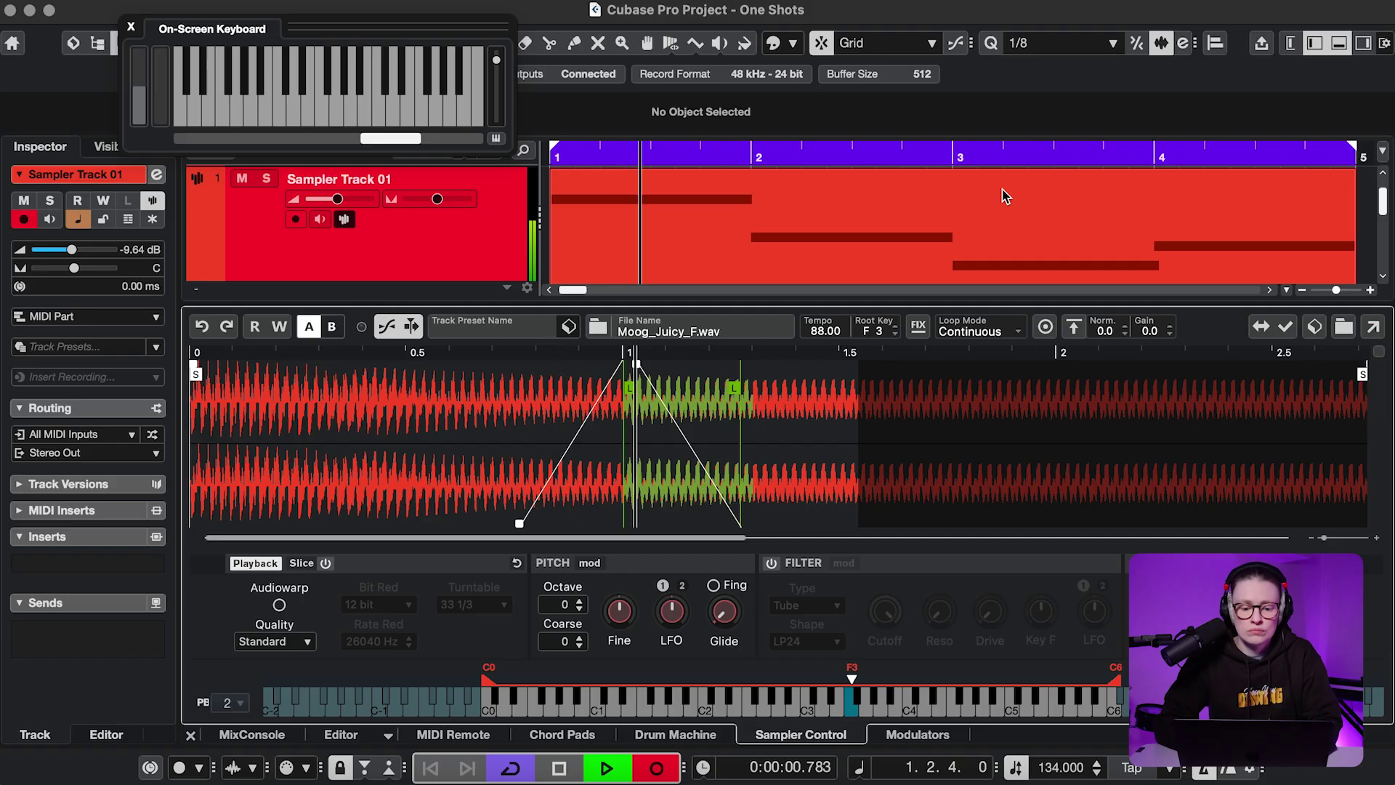
key("KP_Multiply")
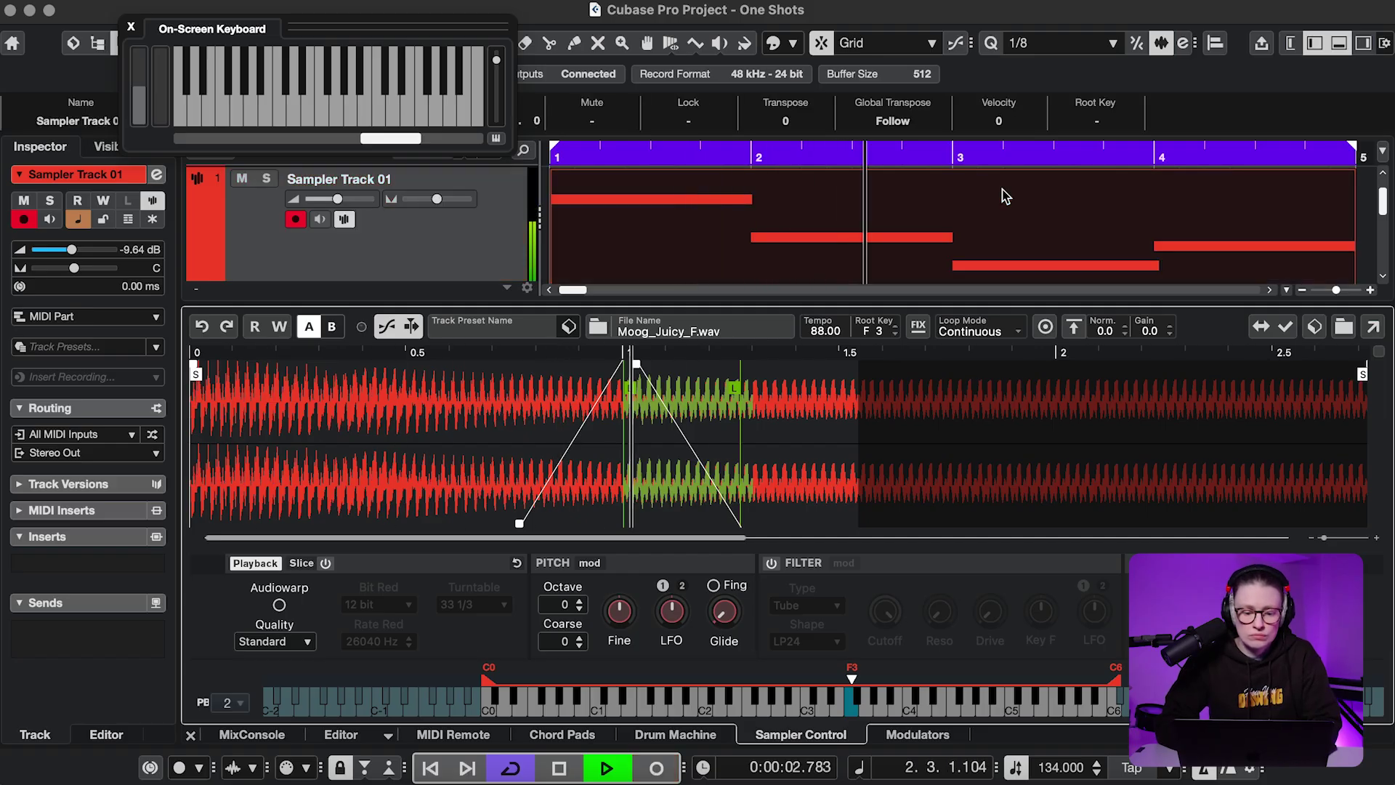
left_click(1340, 45)
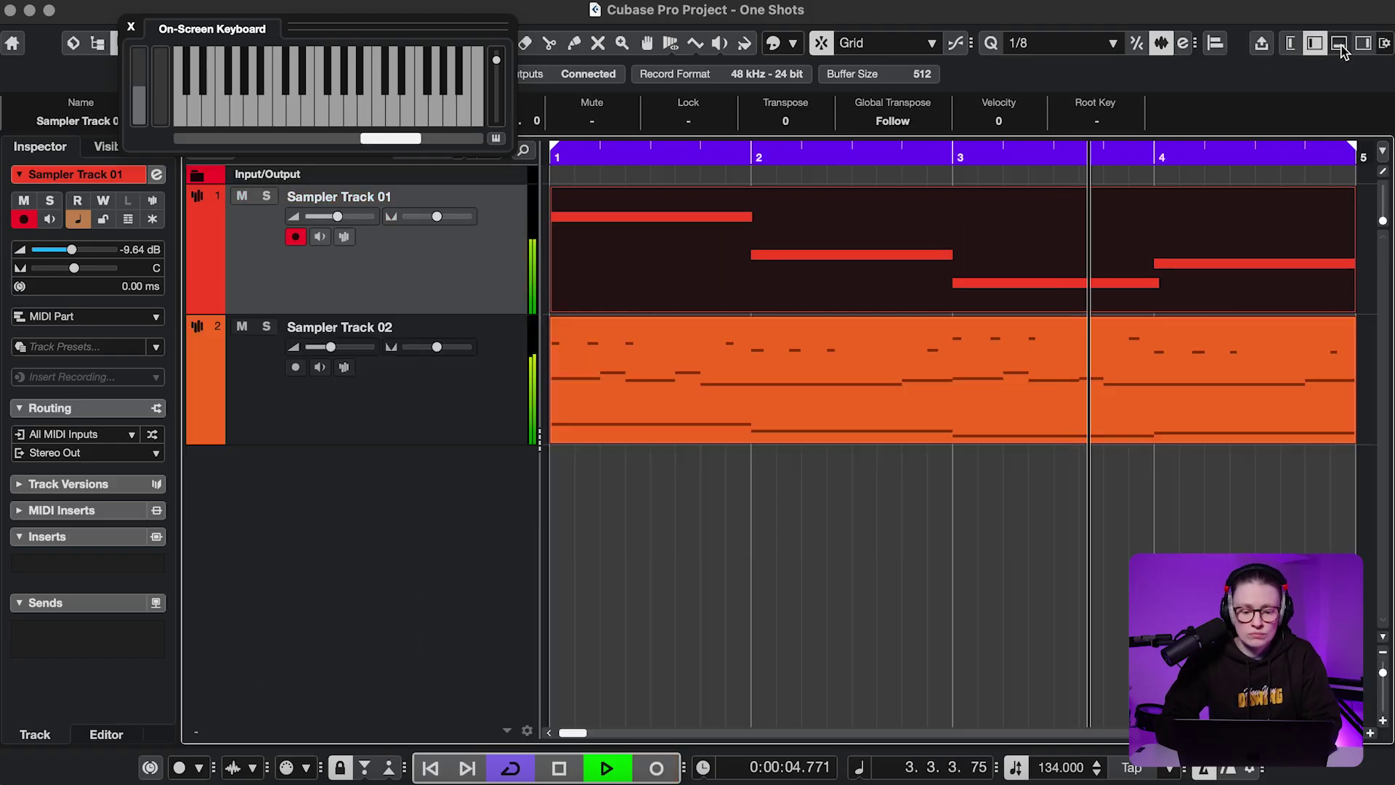
left_click(1049, 558)
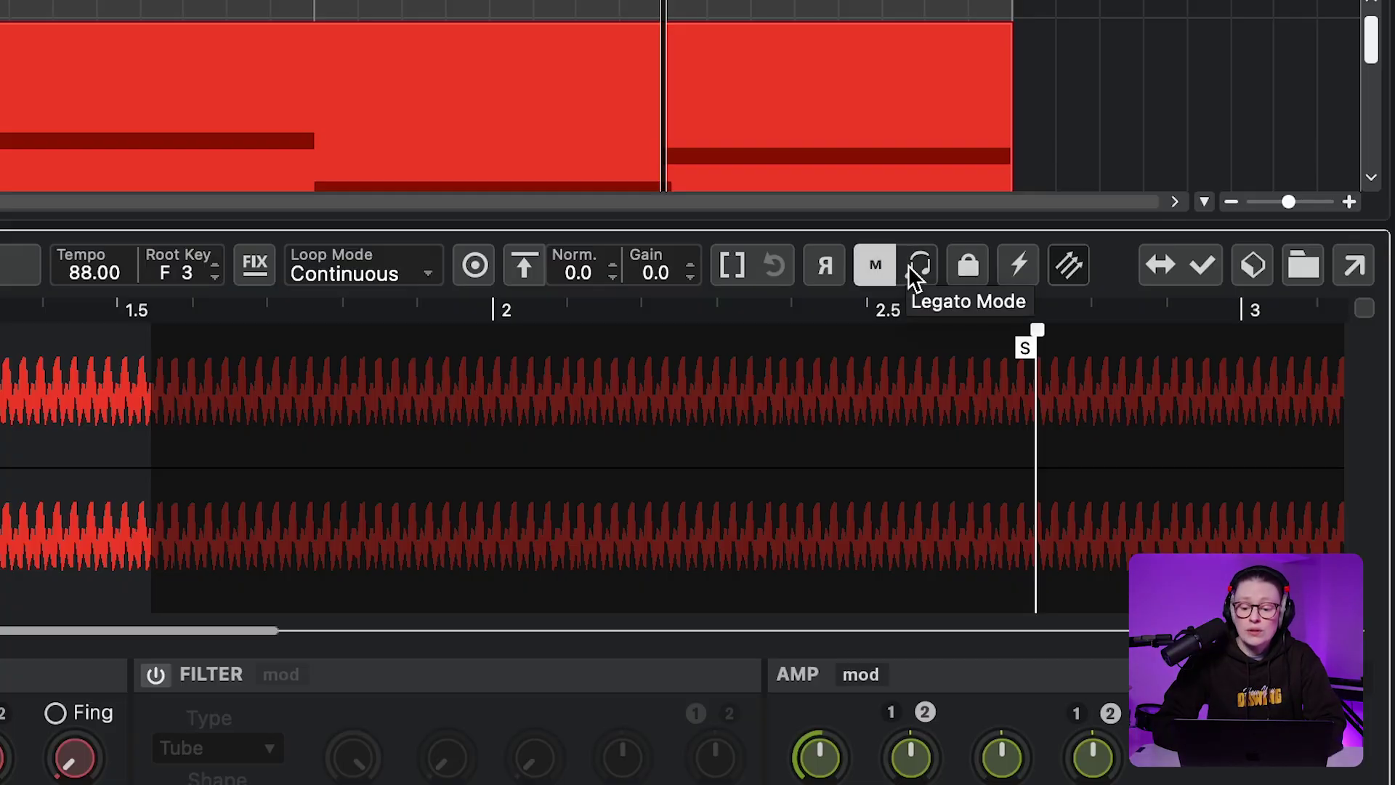
Step: Turn on the sampler's Legato Mode and re-record the line with lower E, lower D, and higher E
left_click(907, 264)
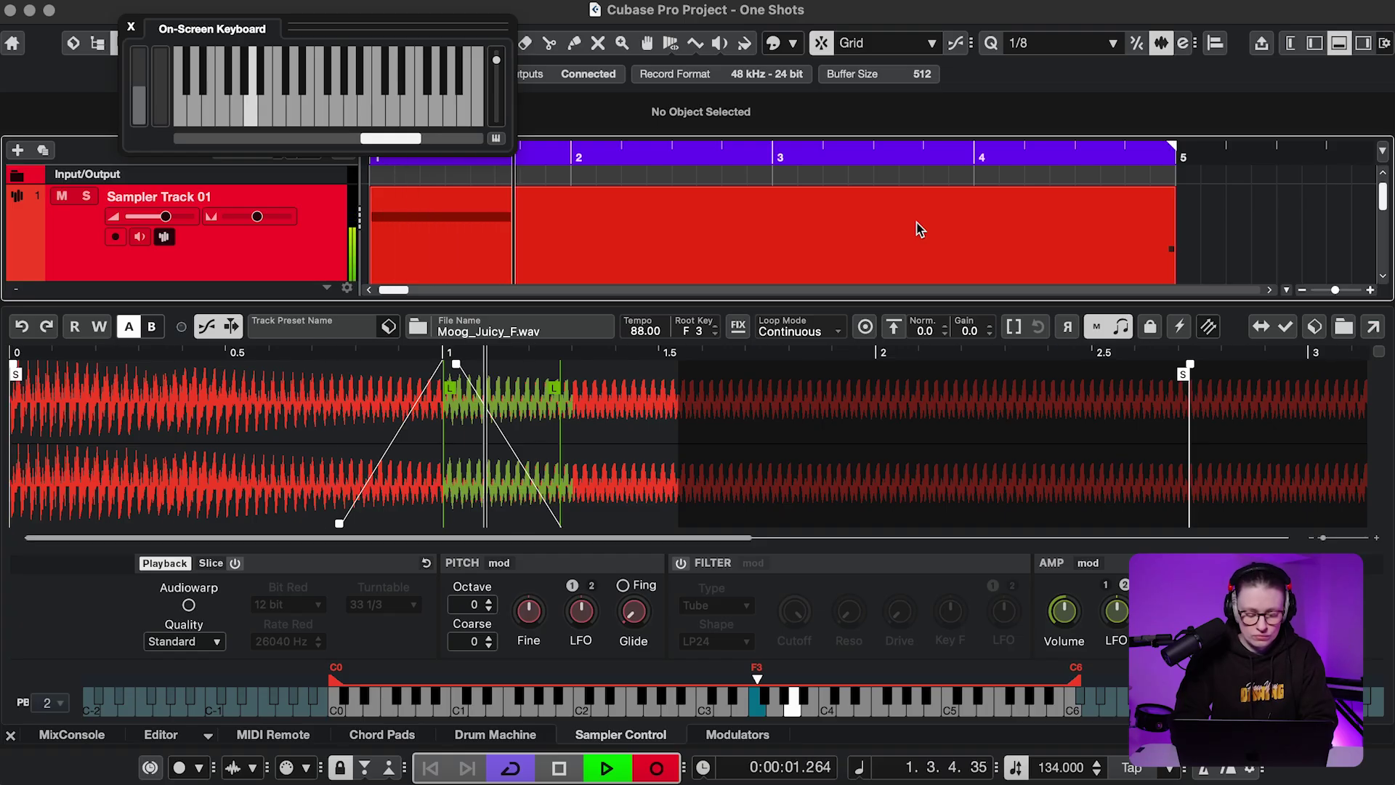
key("c")
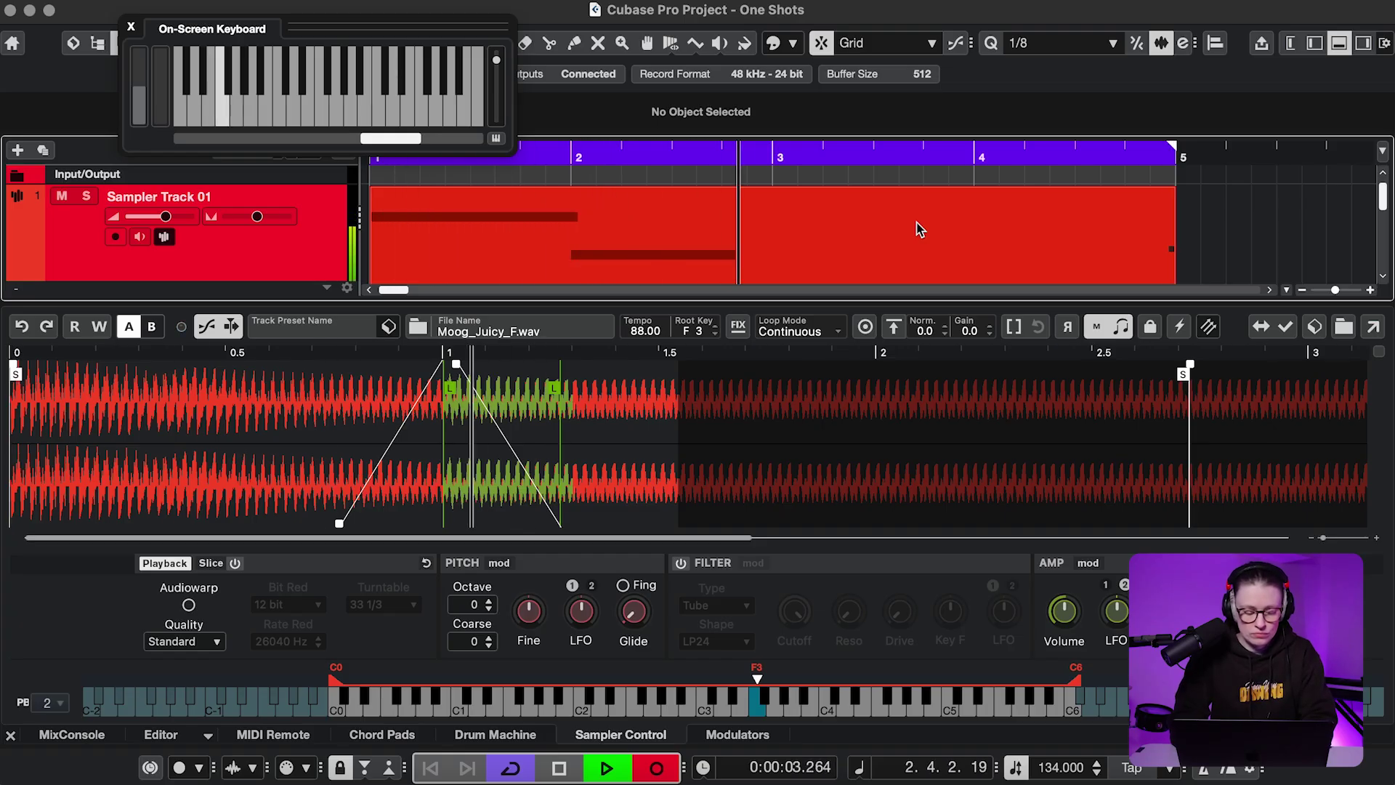
key("x")
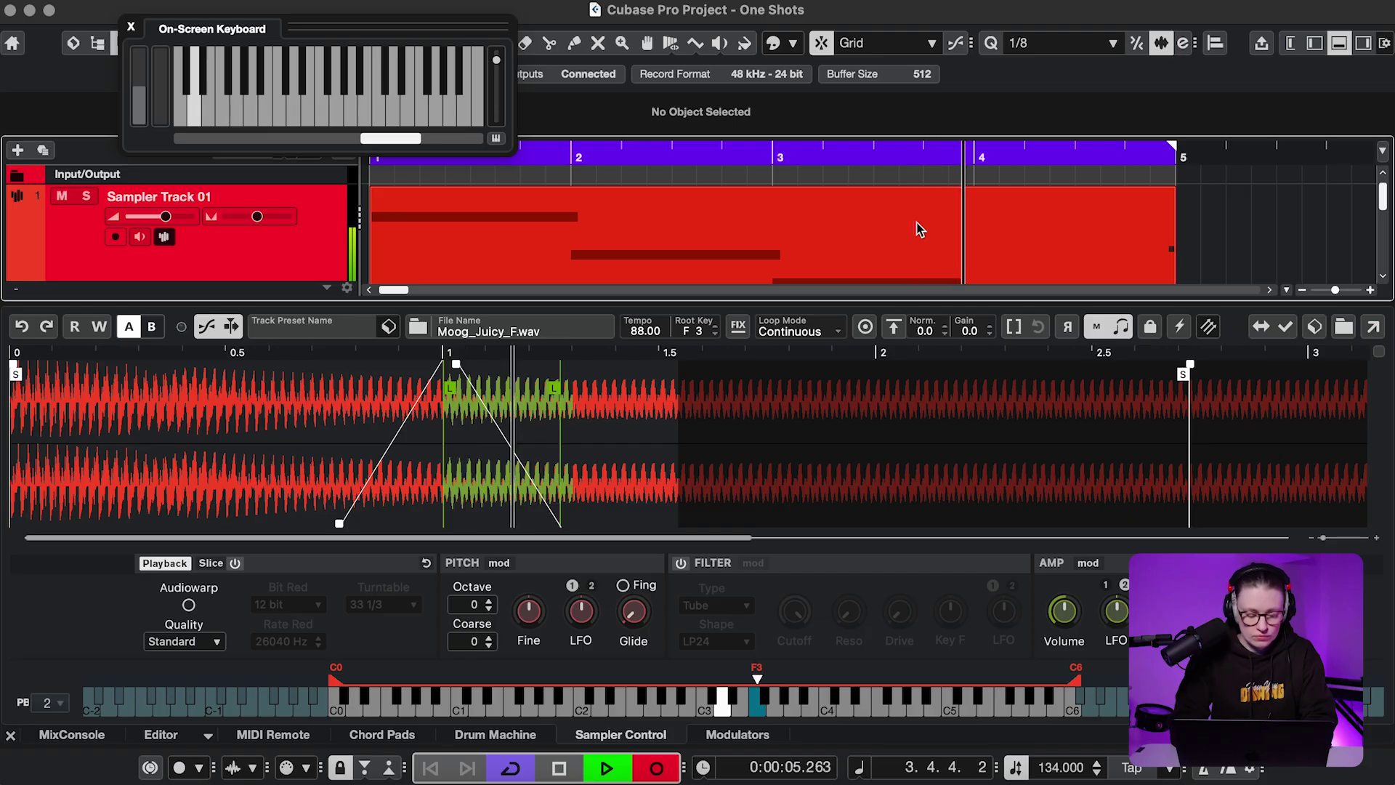
key("c")
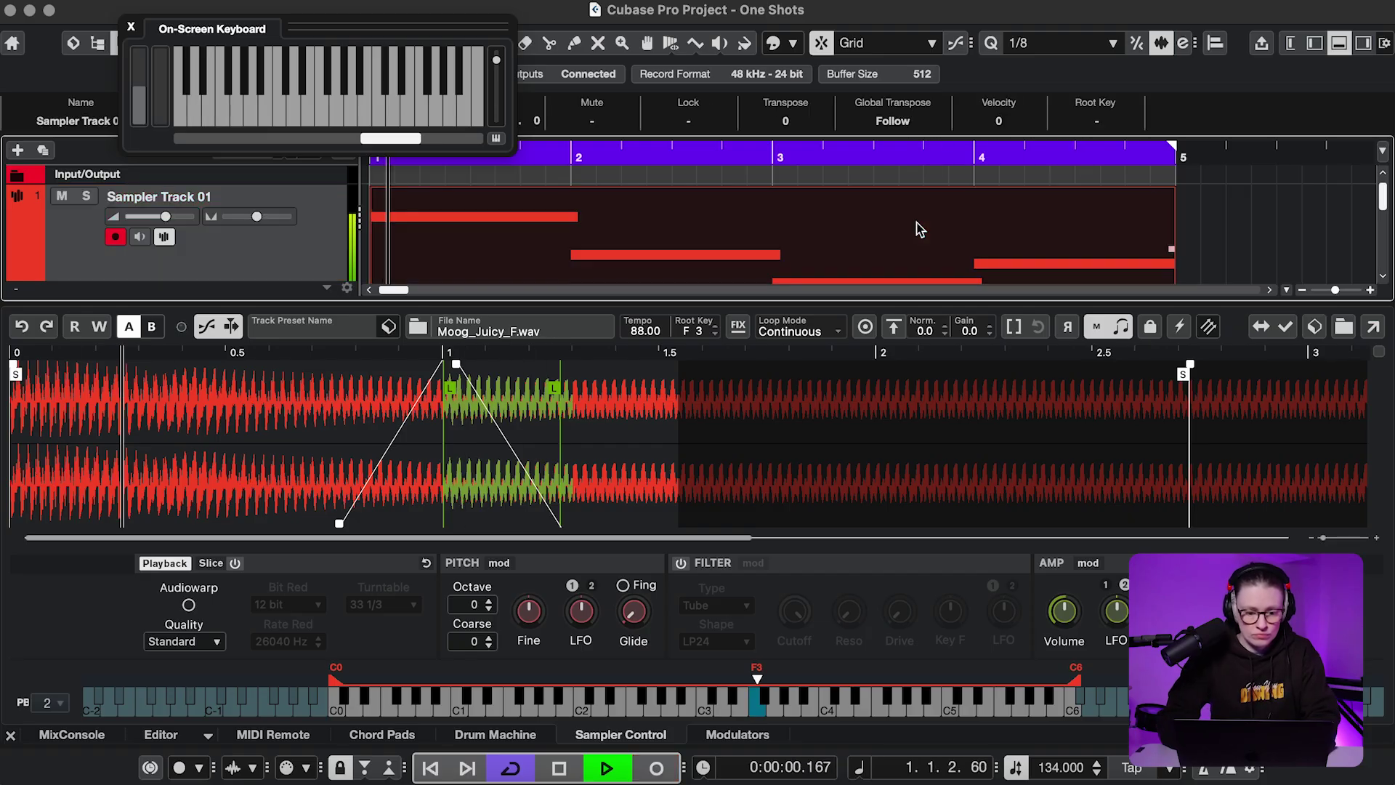